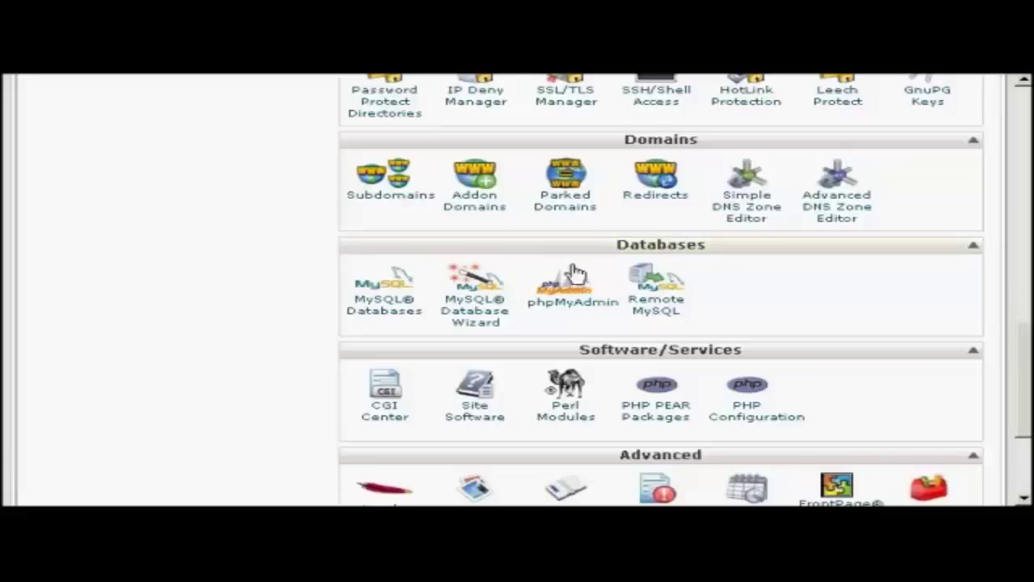
# - Bring the cPanel Databases tools (MySQL Databases, MySQL Database Wizard, phpMyAdmin) into view
pyautogui.click(476, 327)
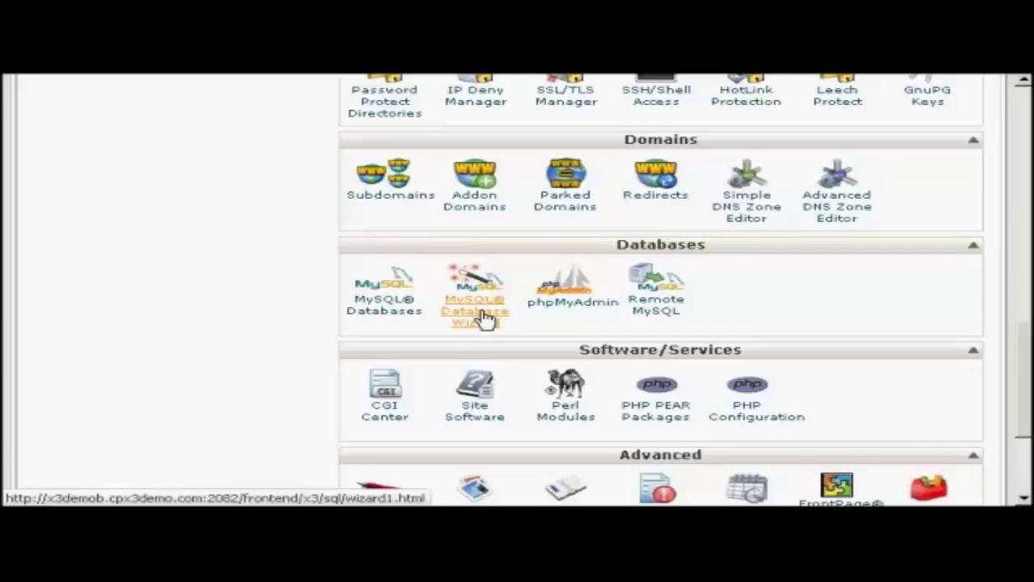
# - Open the MySQL Database Wizard and select its New Database name field
pyautogui.click(483, 317)
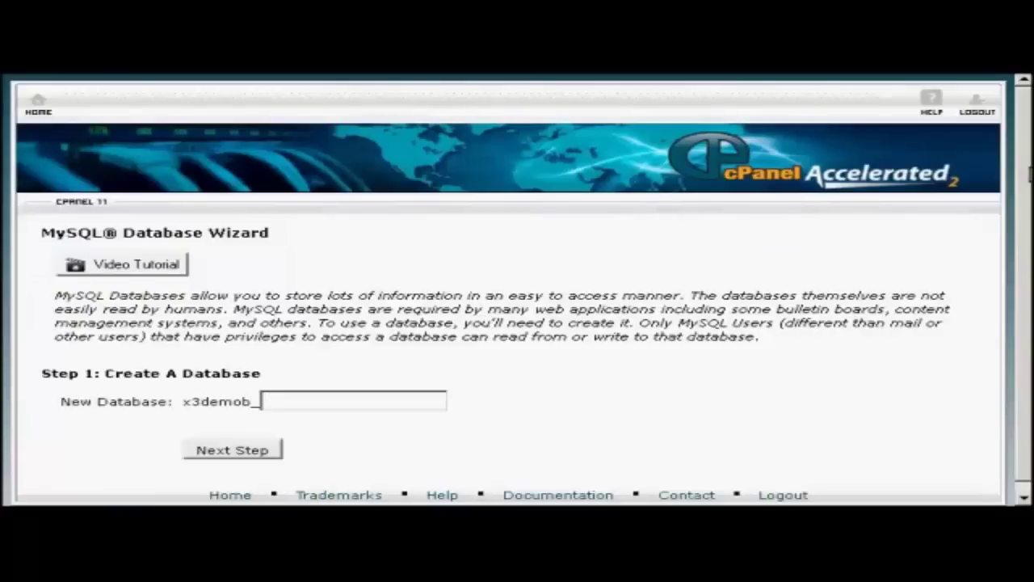
pyautogui.scroll(-1, 517, 291)
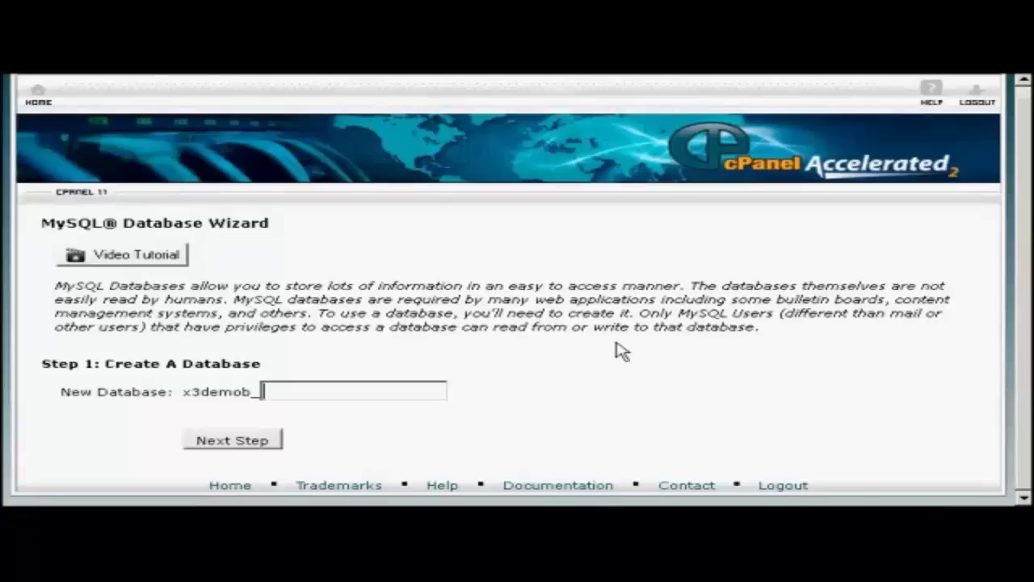
pyautogui.click(277, 393)
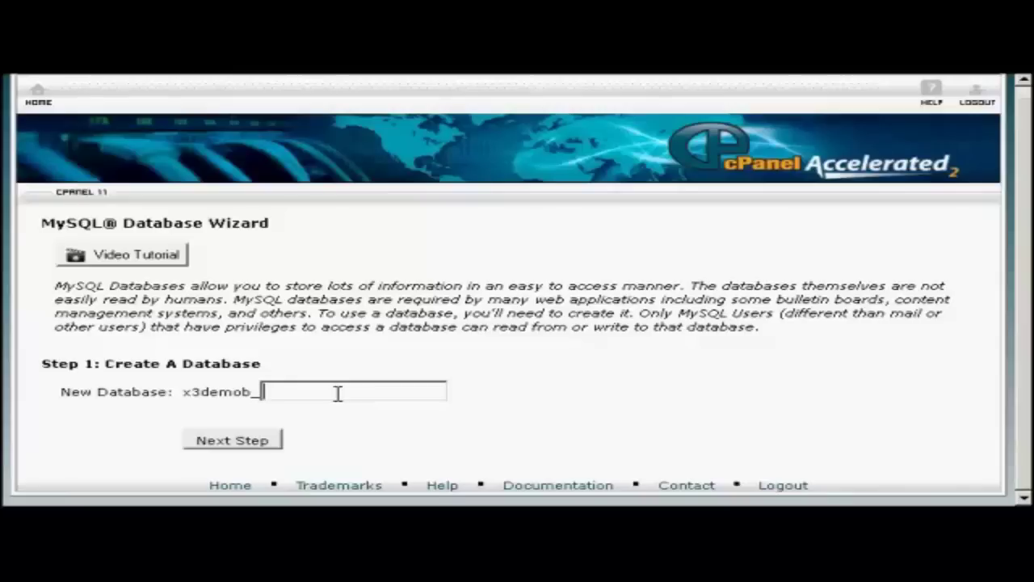
# - Create the samsblog database and enter sam001 as the new database username
pyautogui.write('samsblog')
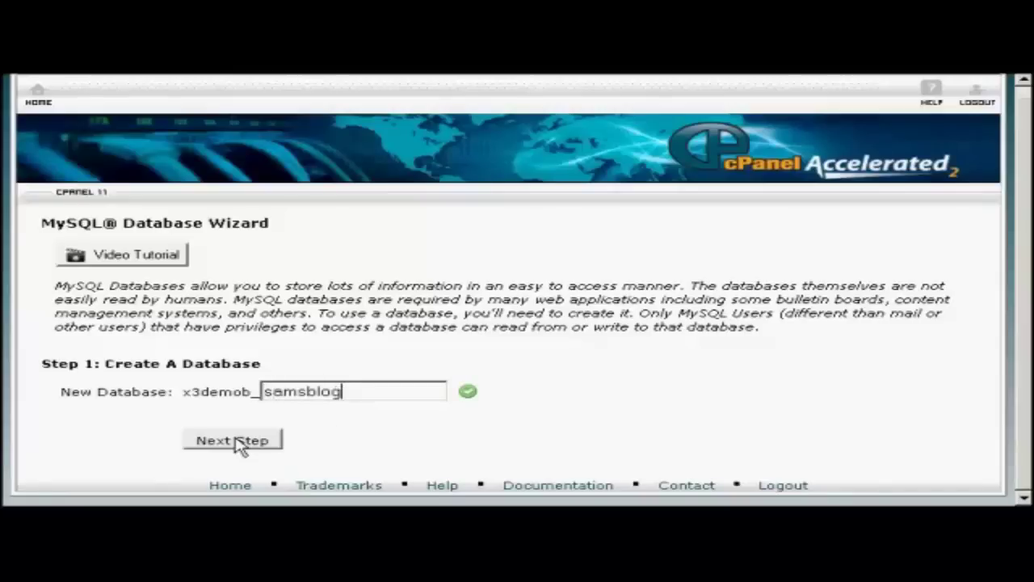
pyautogui.click(241, 443)
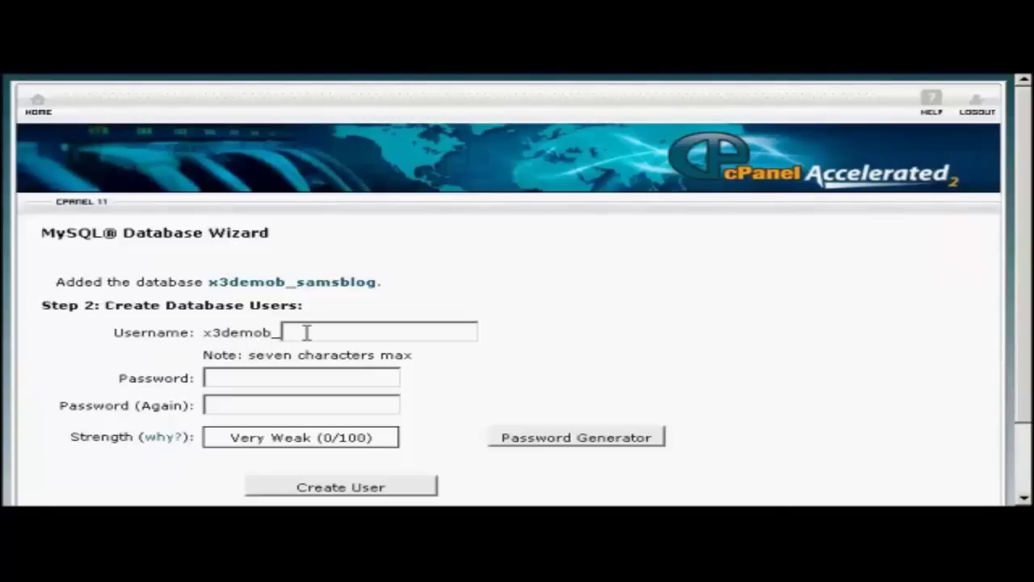
pyautogui.write('sam001')
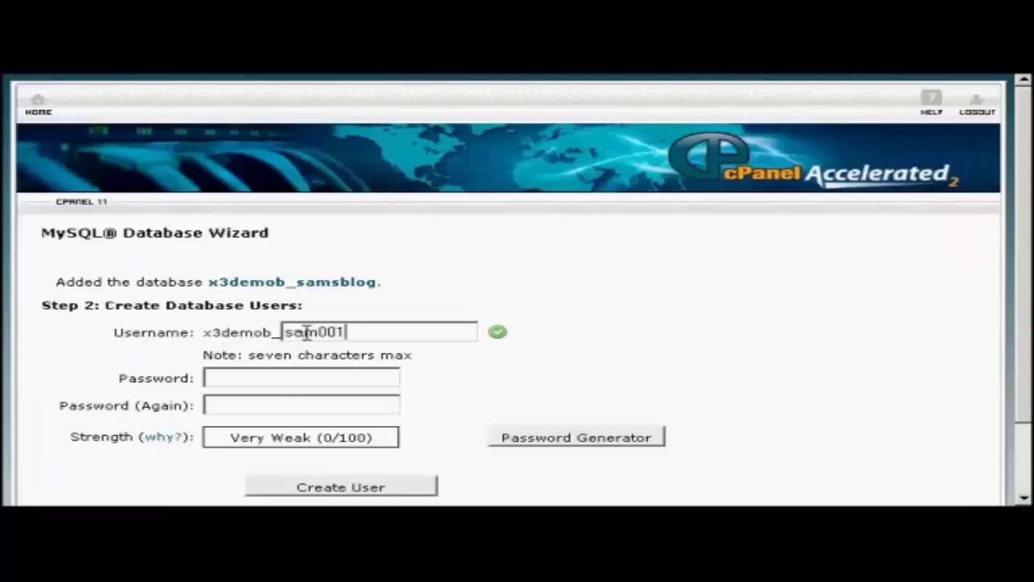
pyautogui.click(257, 375)
# - Generate a Very Strong (100/100) password, copy it, and apply it to both password fields
pyautogui.click(601, 445)
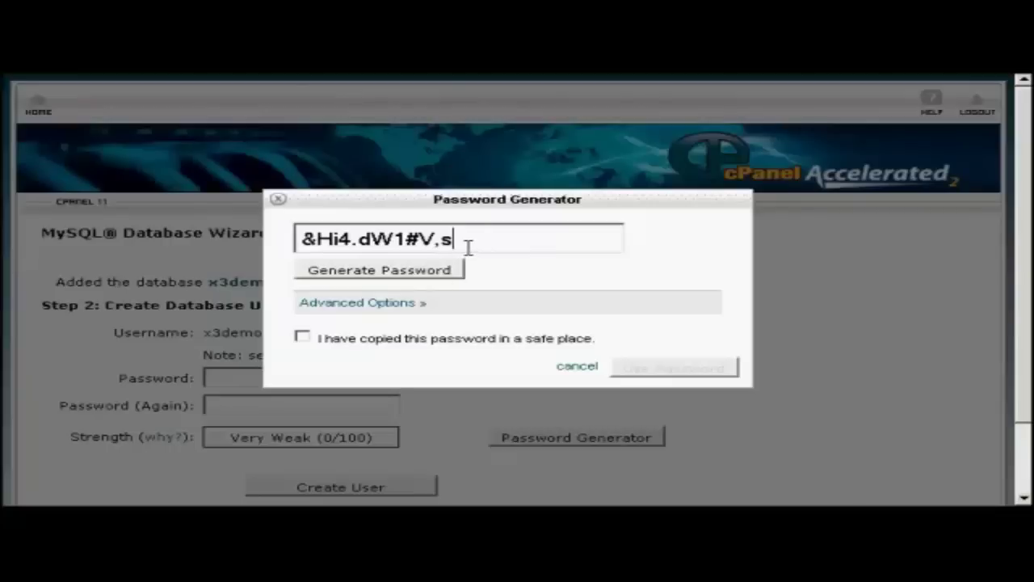
pyautogui.moveTo(467, 241); pyautogui.dragTo(290, 232)
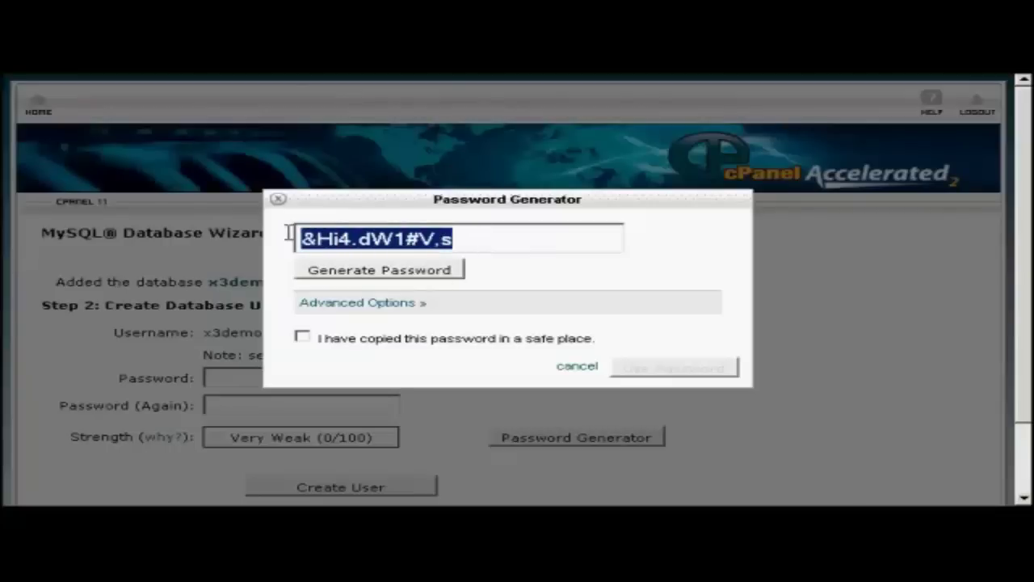
pyautogui.rightClick(343, 239)
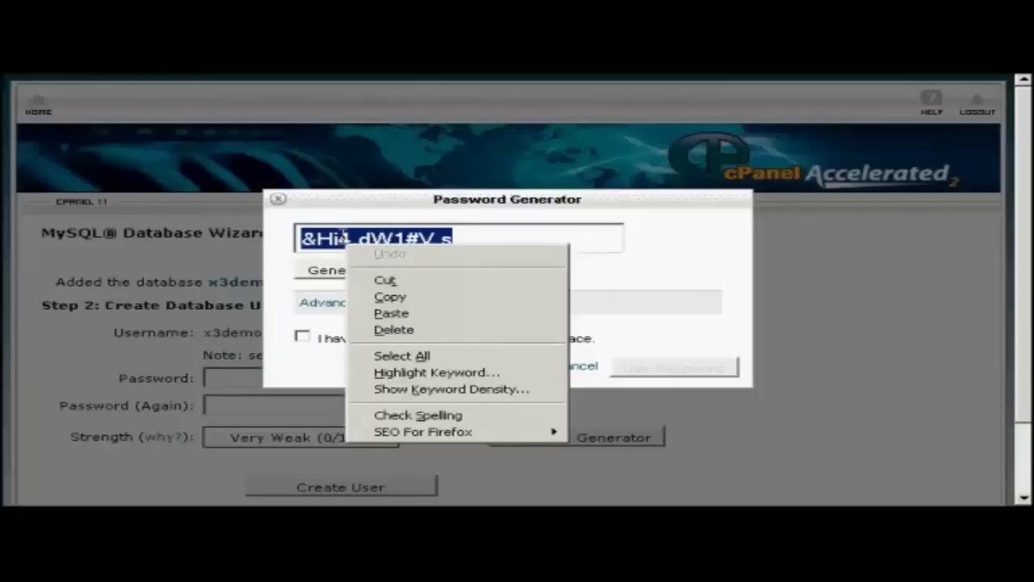
pyautogui.click(390, 296)
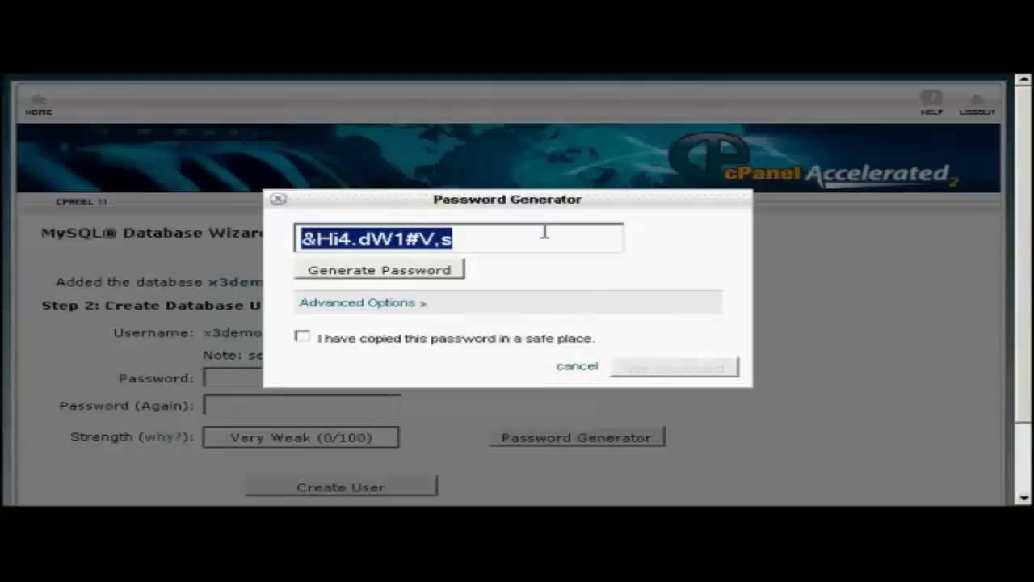
pyautogui.click(301, 336)
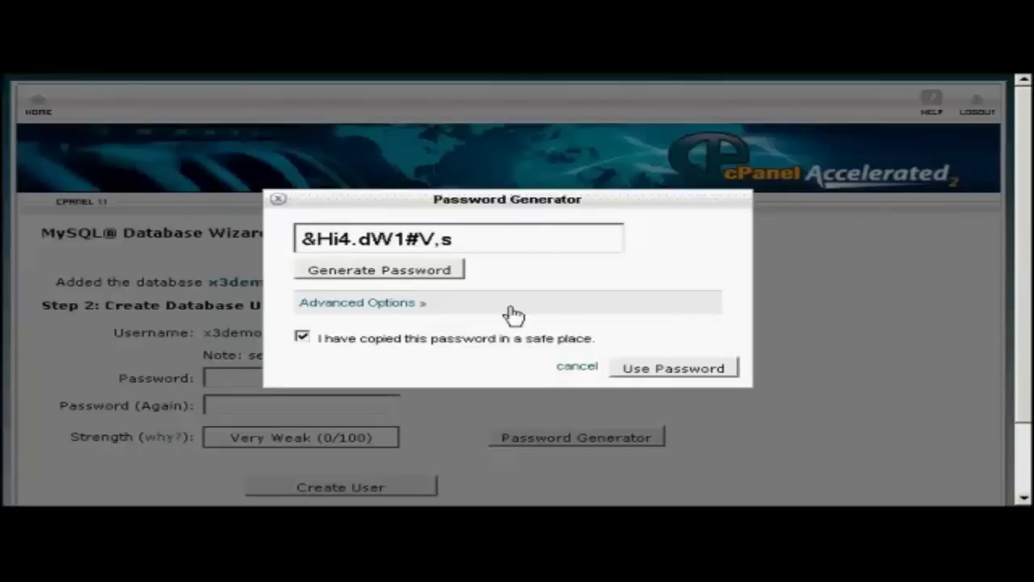
pyautogui.click(704, 369)
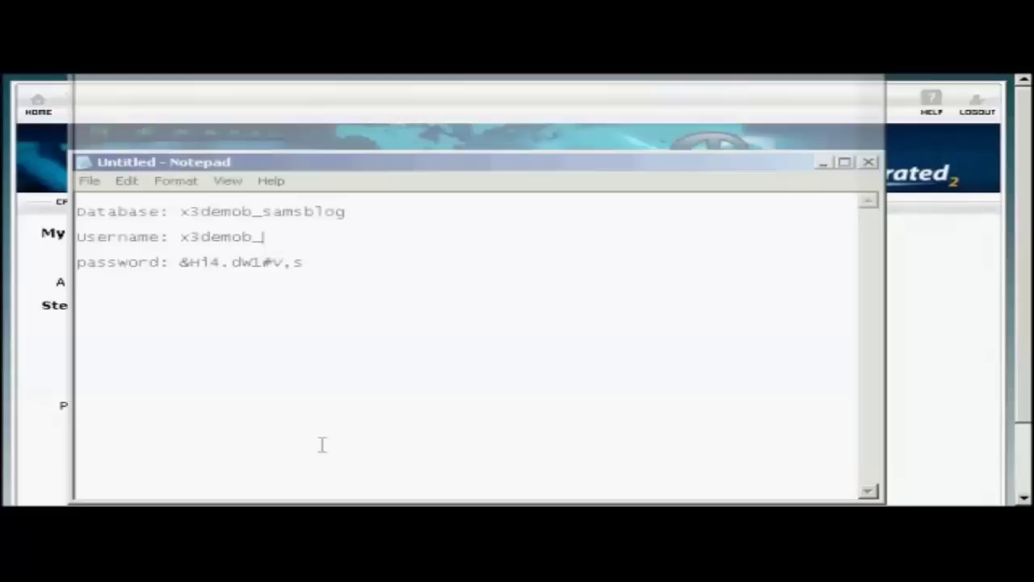
# - Record username sam001 in the Notepad note, then minimize Notepad
pyautogui.write('sam')
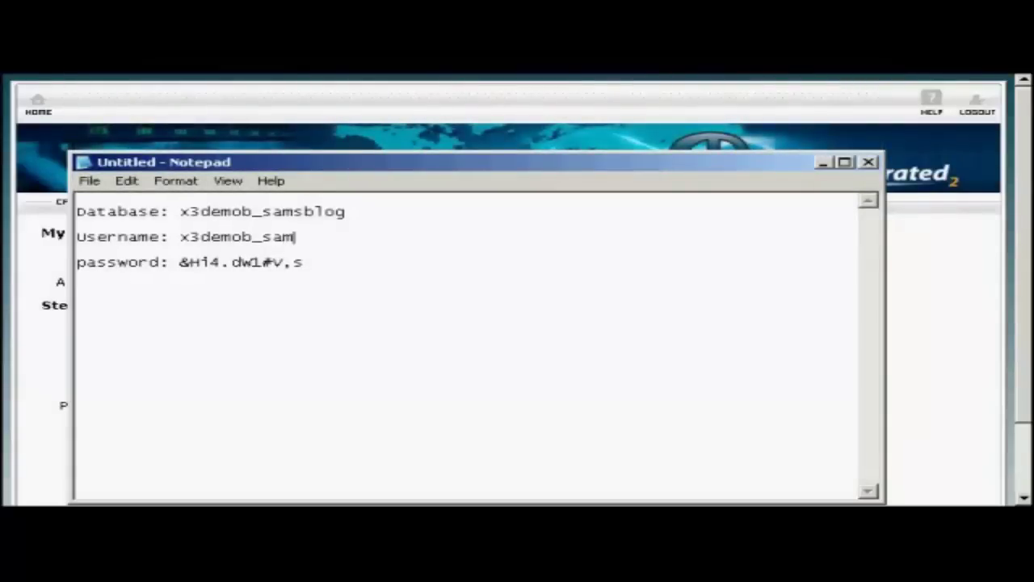
pyautogui.write('001')
pyautogui.click(822, 162)
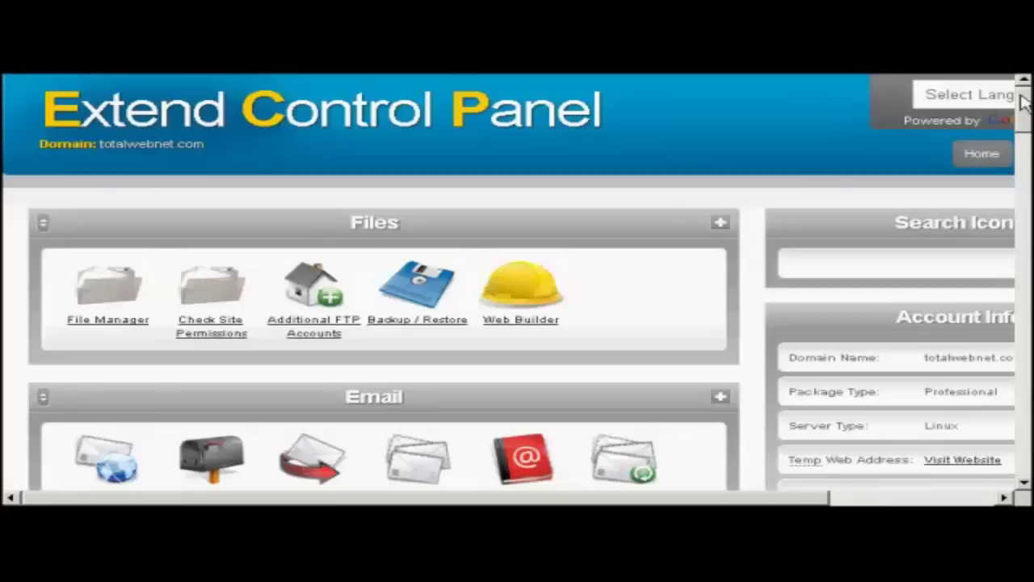
# - Go to MySQL Databases under Web Tools and scroll to the create-database form
pyautogui.moveTo(1022, 97); pyautogui.dragTo(1026, 206)
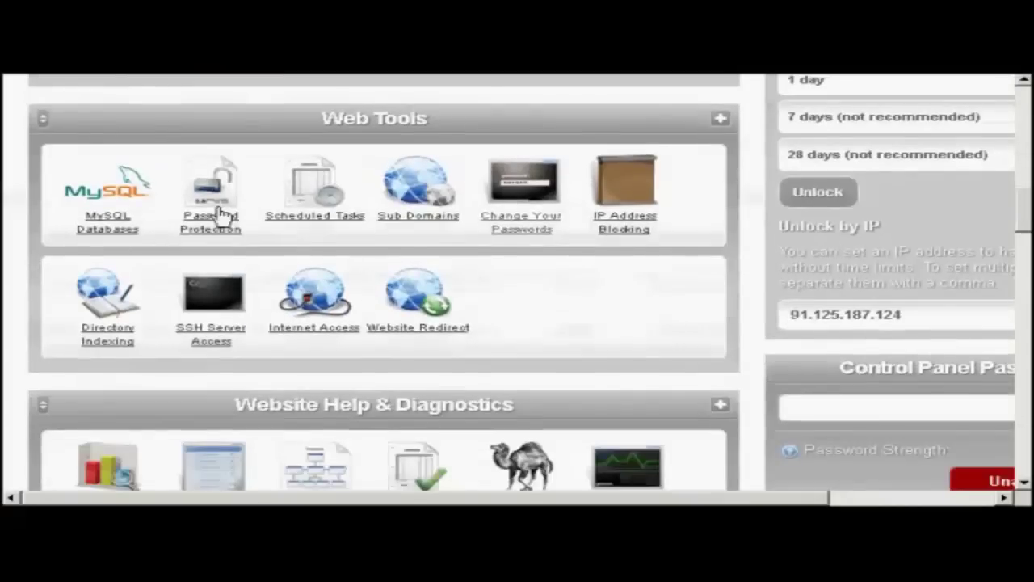
pyautogui.click(99, 235)
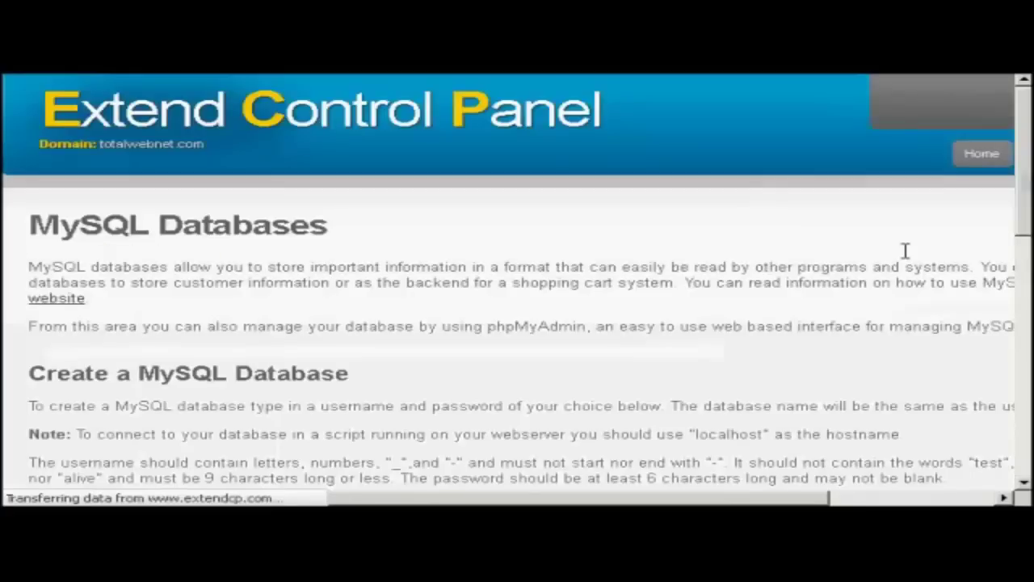
pyautogui.scroll(-1, 517, 283)
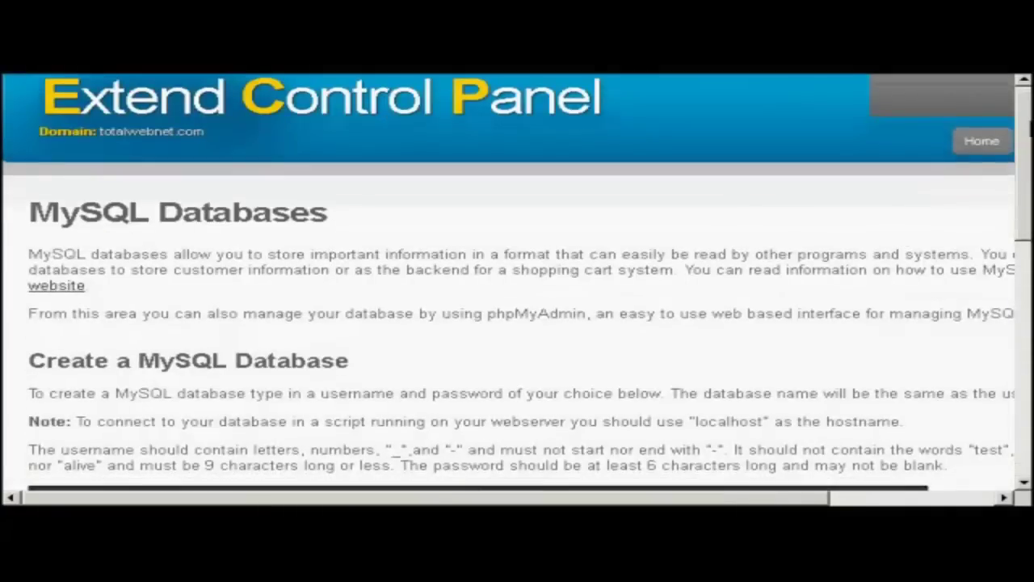
pyautogui.scroll(-3, 517, 283)
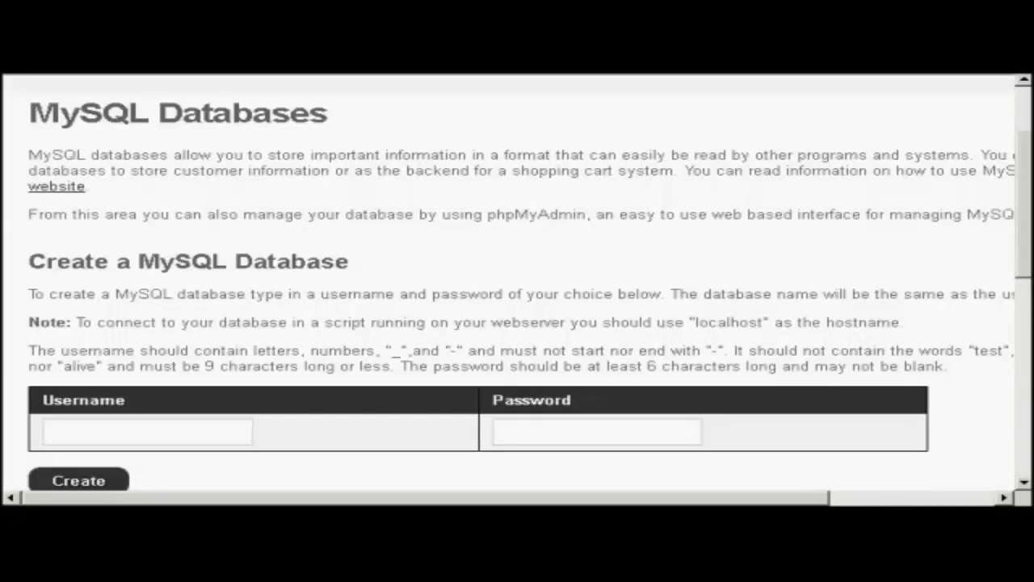
# - Create a MySQL database with username sam001 and its password
pyautogui.click(171, 430)
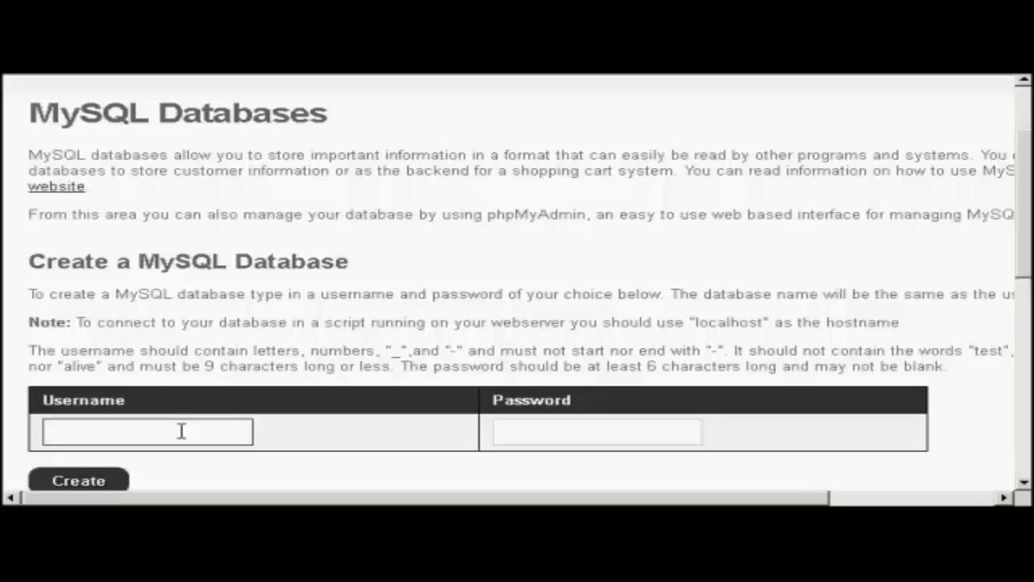
pyautogui.write('sam001')
pyautogui.click(540, 429)
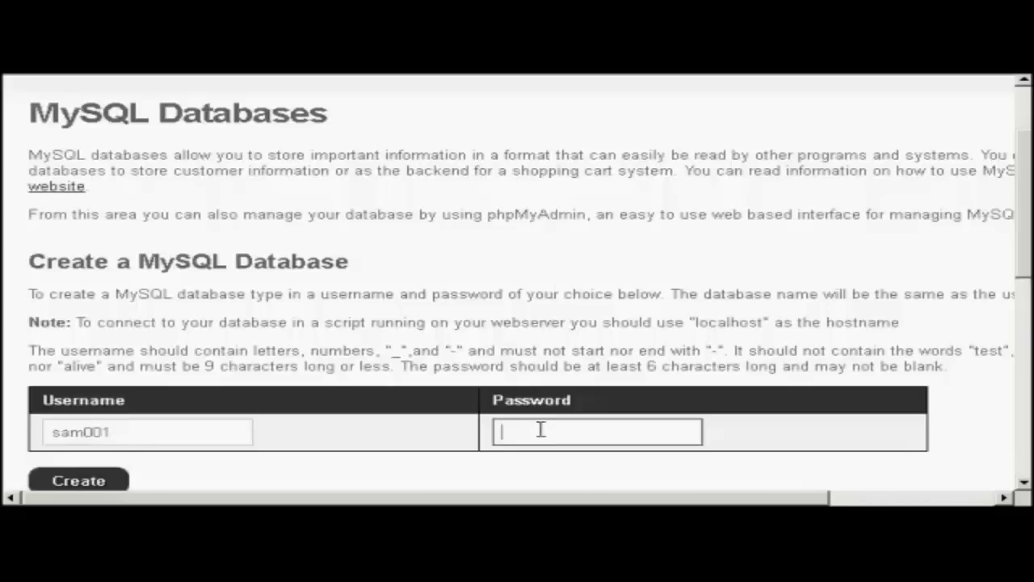
pyautogui.write('abc123')
pyautogui.click(104, 482)
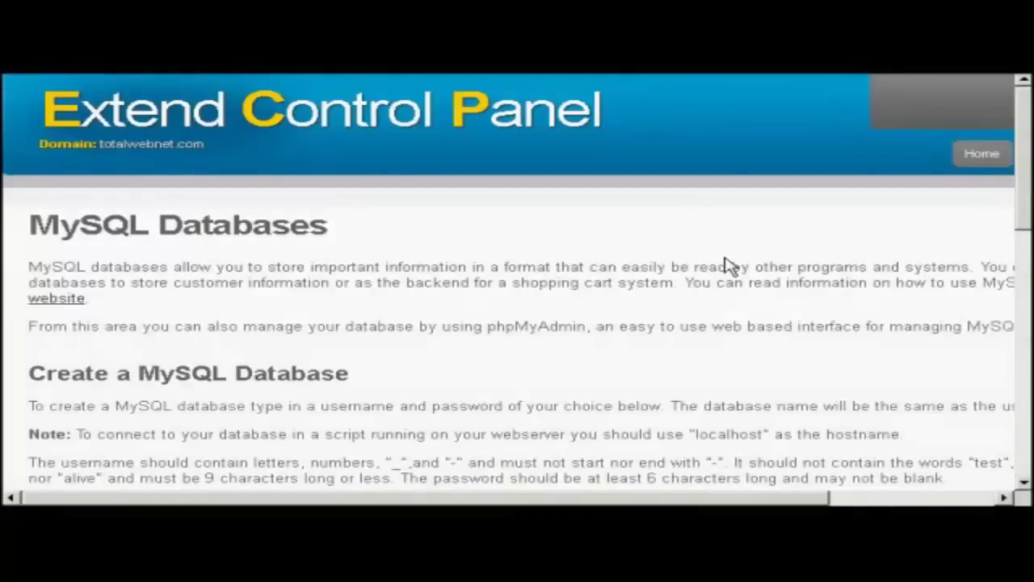
pyautogui.scroll(-10, 738, 265)
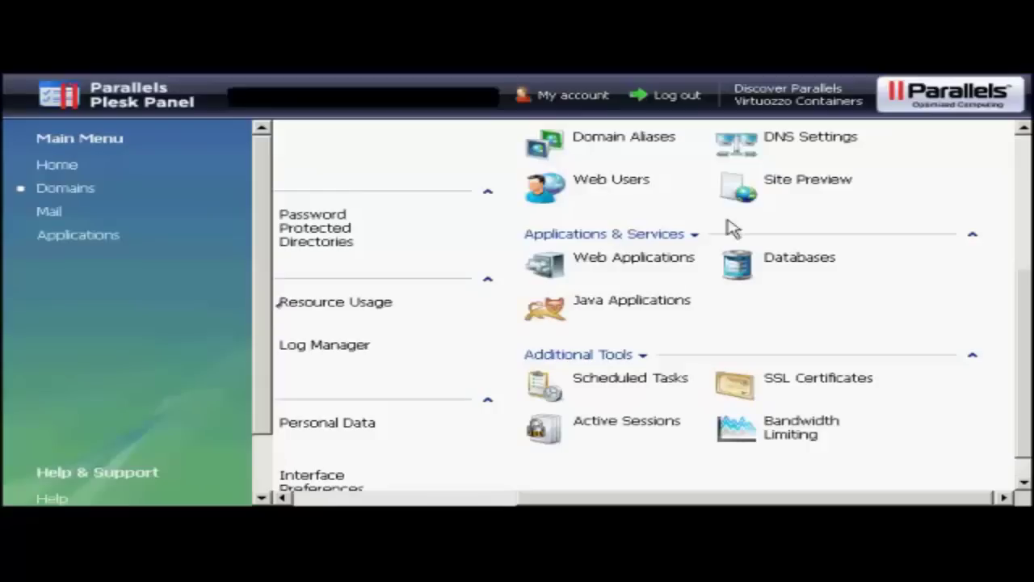
# - Add the MySQL database anothercompany_samsblog from the domain's Databases list
pyautogui.click(738, 270)
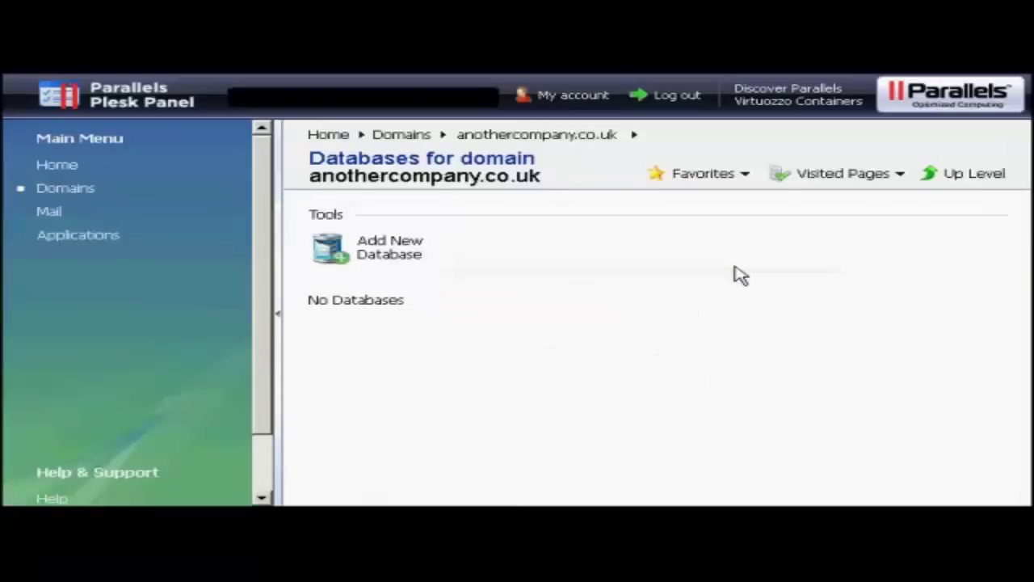
pyautogui.click(371, 255)
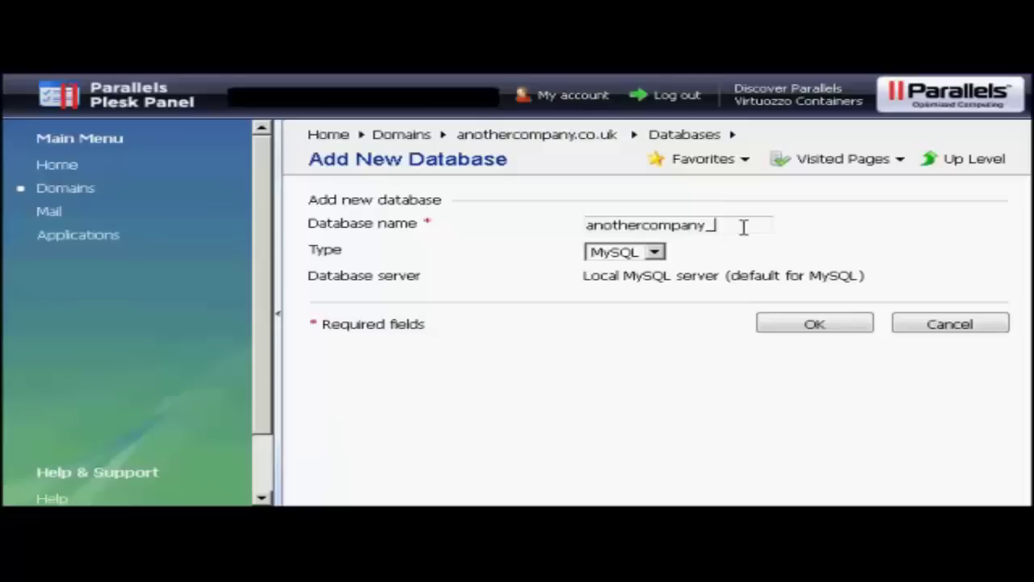
pyautogui.write('samdblog')
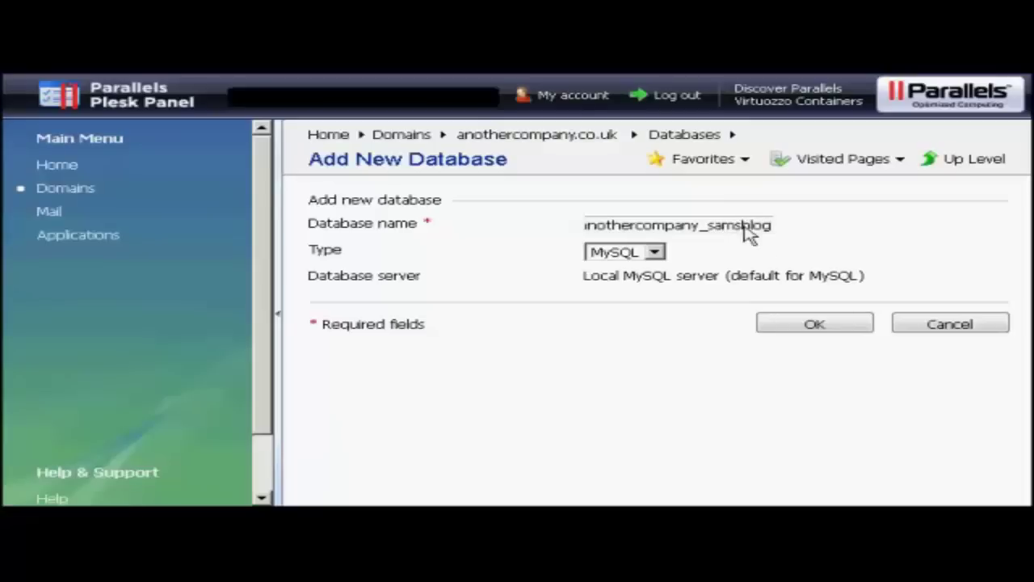
pyautogui.click(843, 329)
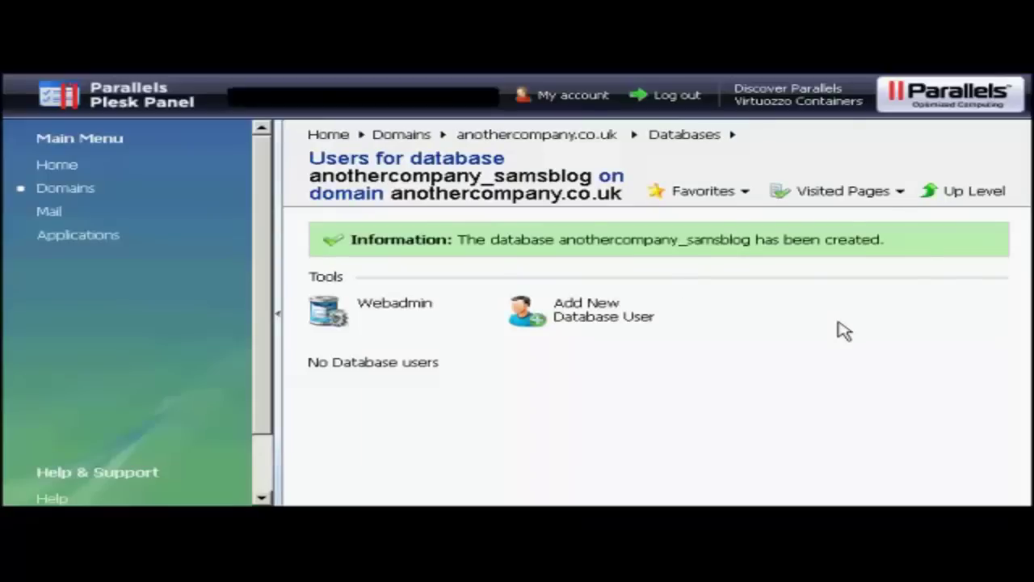
# - Add database user sam001 with a new password entered and confirmed
pyautogui.click(591, 327)
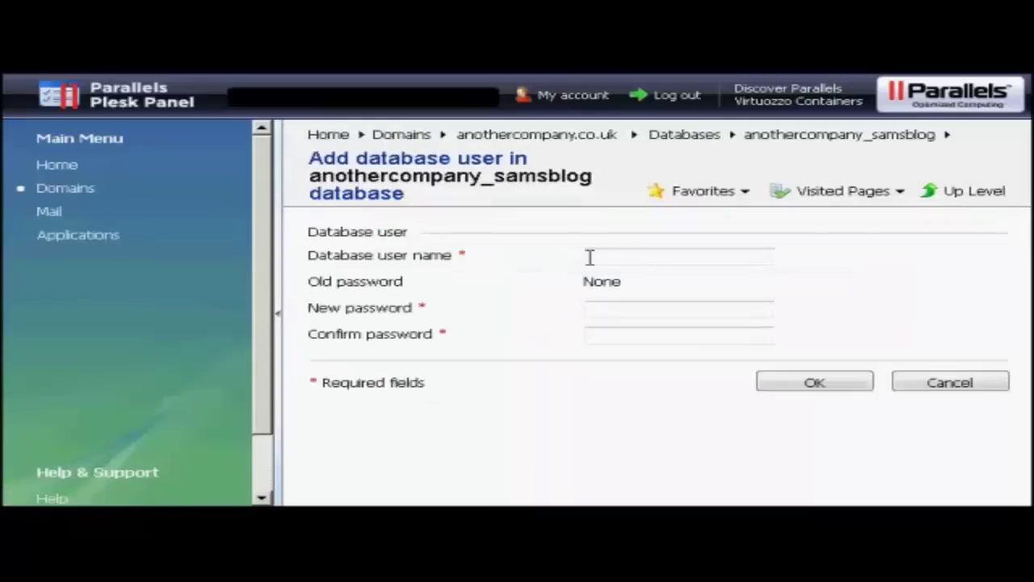
pyautogui.click(590, 257)
pyautogui.write('sam001')
pyautogui.click(629, 301)
pyautogui.write('•••••••')
pyautogui.click(607, 332)
pyautogui.write('•••••••')
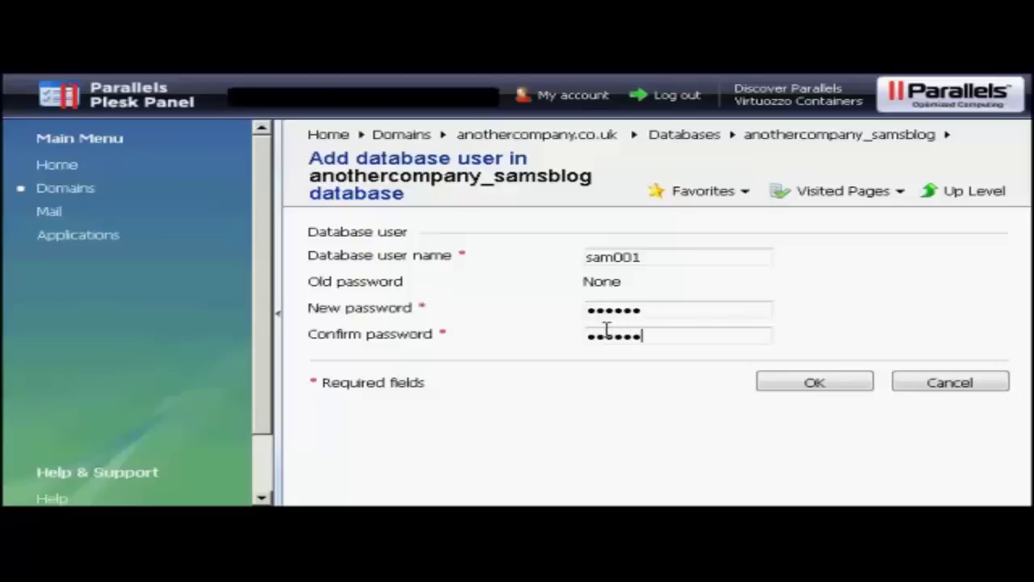
pyautogui.click(813, 385)
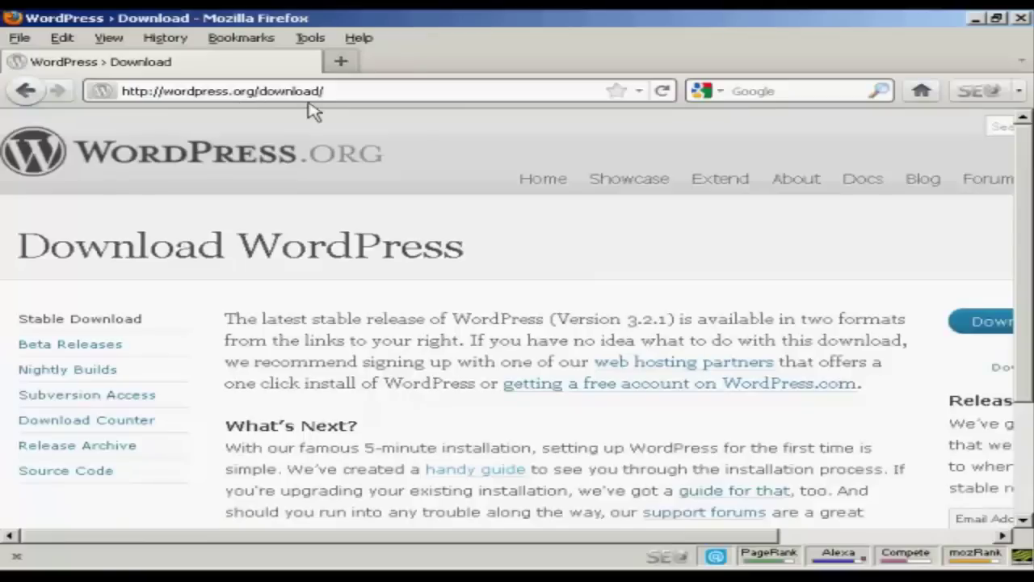
# - Download the WordPress 3.2.1 zip package from wordpress.org
pyautogui.moveTo(482, 544); pyautogui.dragTo(811, 547)
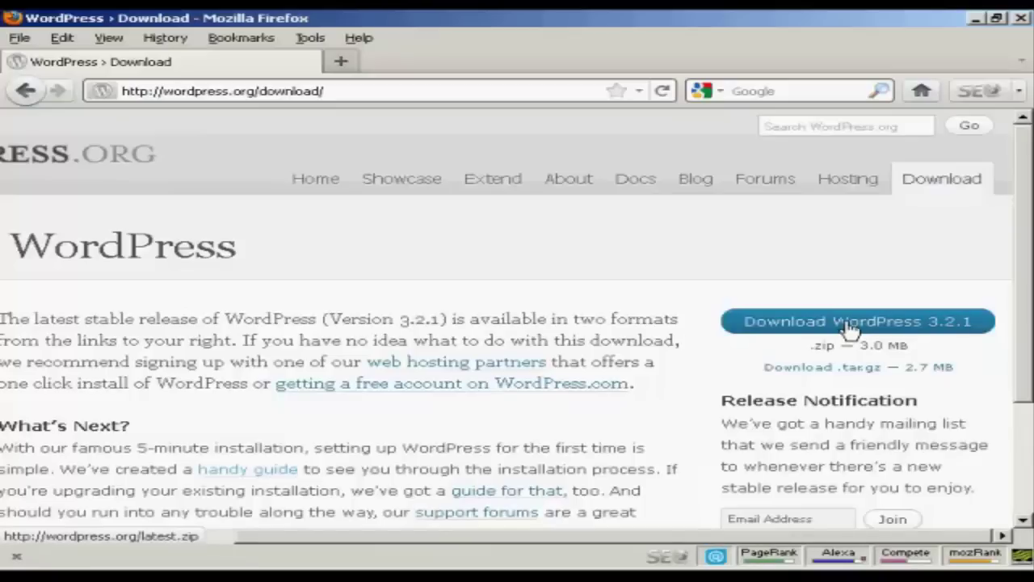
pyautogui.click(850, 328)
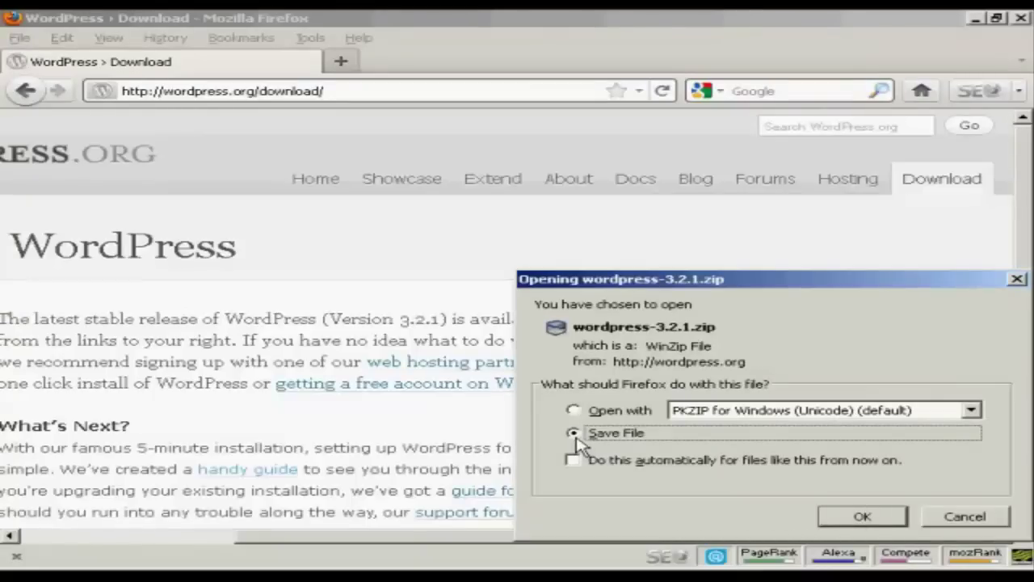
# - Save wordpress-3.2.1.zip to disk and close the Downloads list once it finishes
pyautogui.click(866, 518)
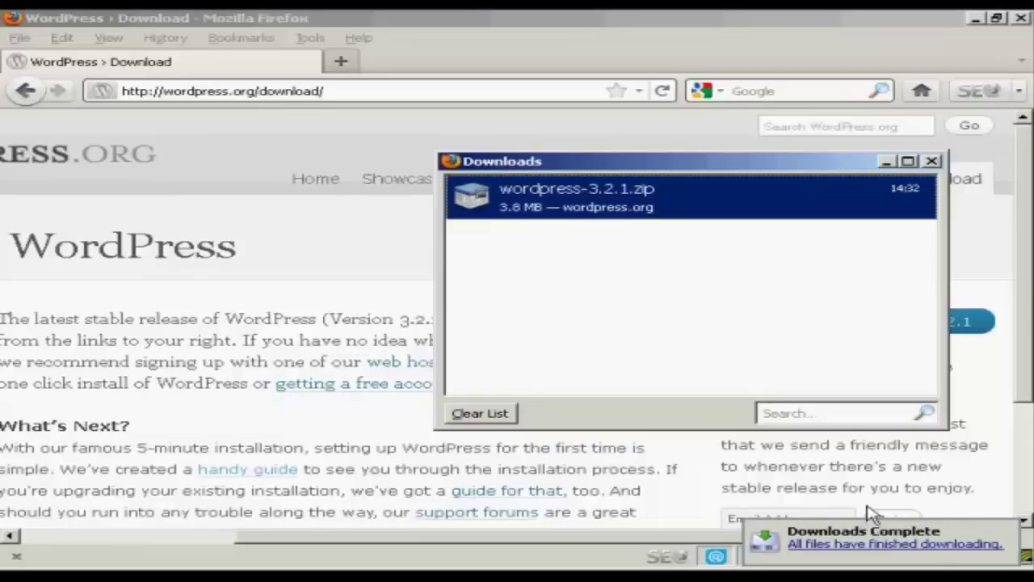
pyautogui.click(933, 163)
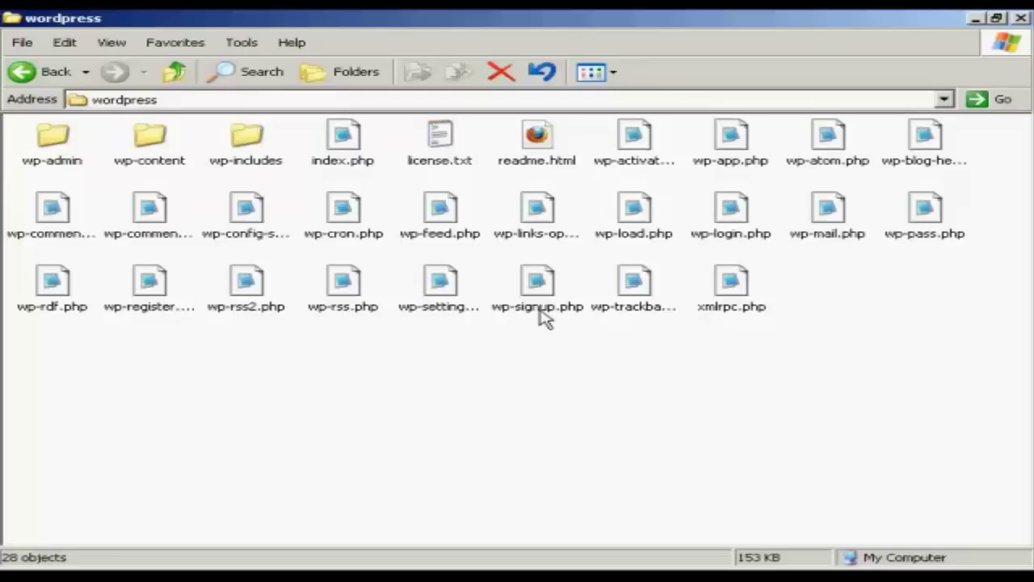
# - Delete '-sample' from wp-config-sample.php's name so it becomes wp-config.php
pyautogui.click(261, 239)
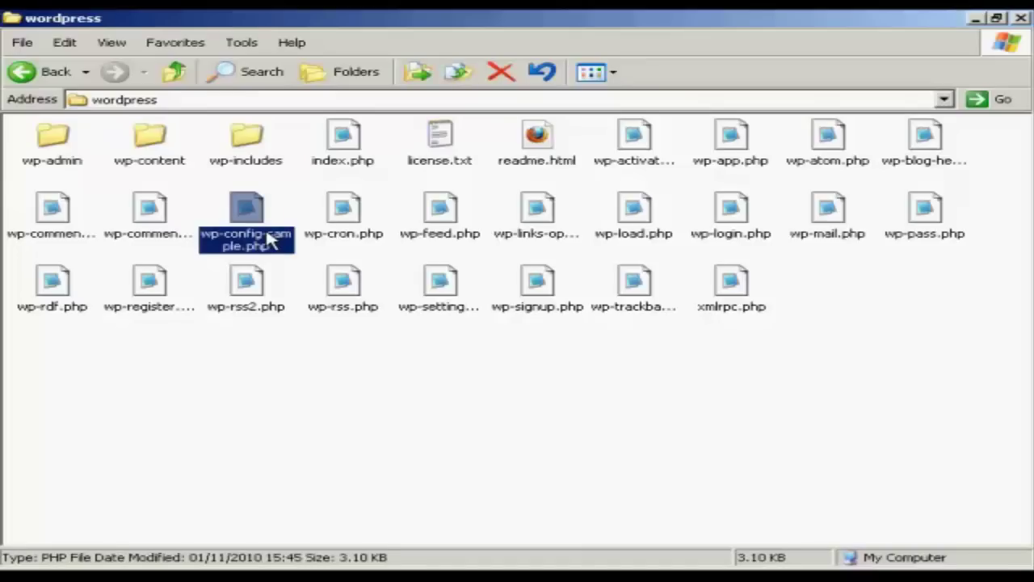
pyautogui.click(266, 239)
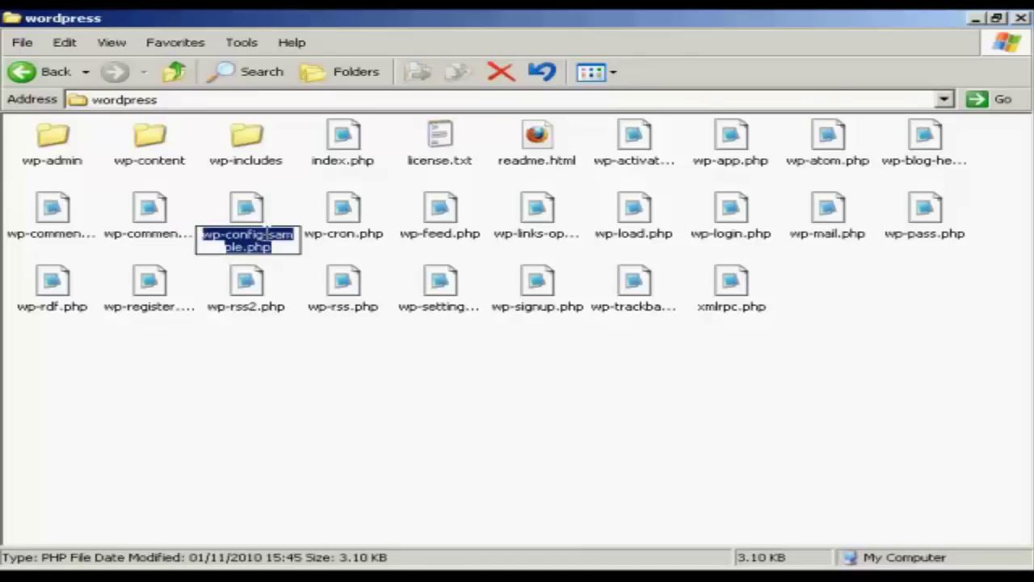
pyautogui.click(264, 235)
pyautogui.moveTo(262, 235); pyautogui.dragTo(244, 247)
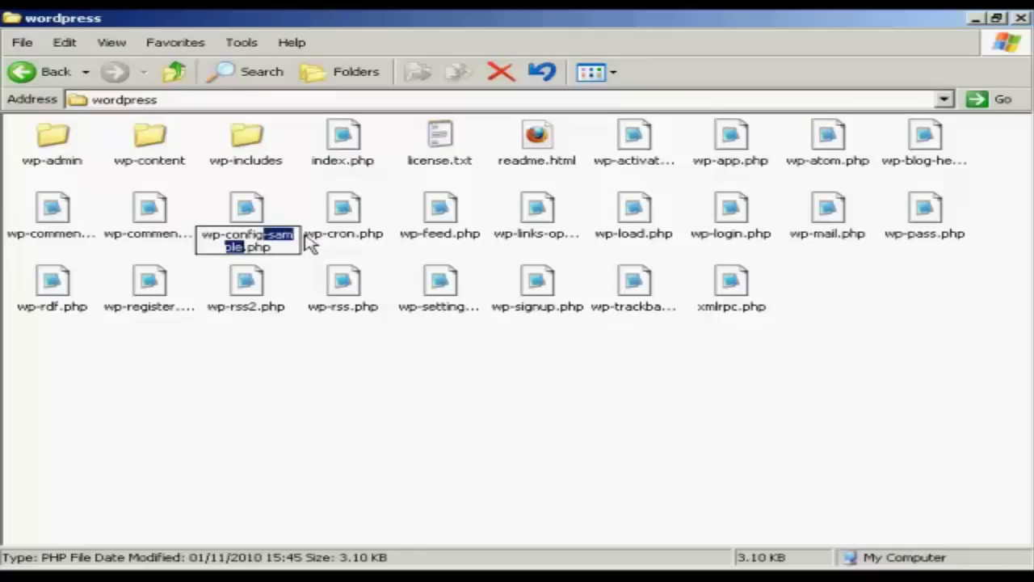
pyautogui.press('Delete')
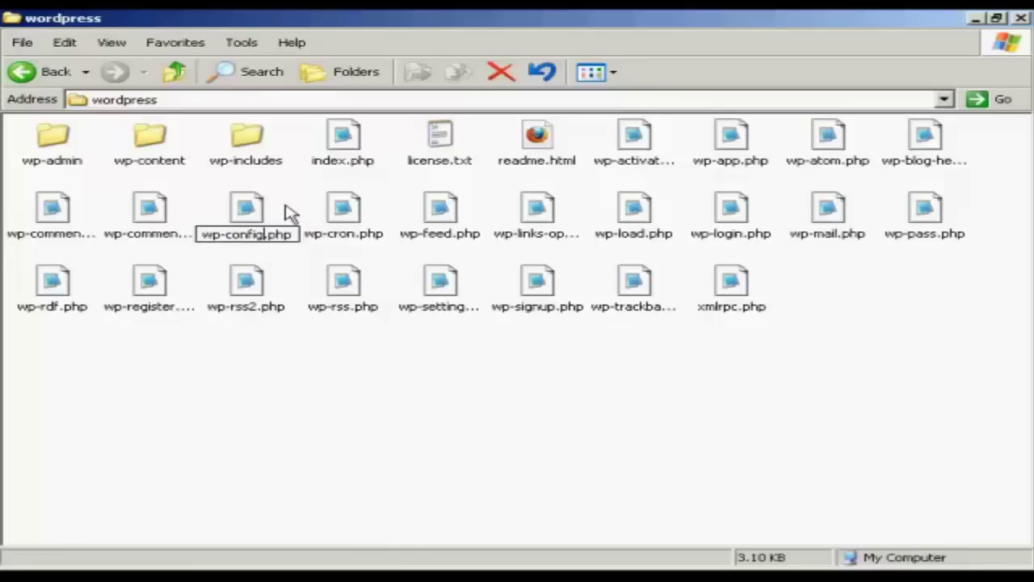
pyautogui.click(288, 215)
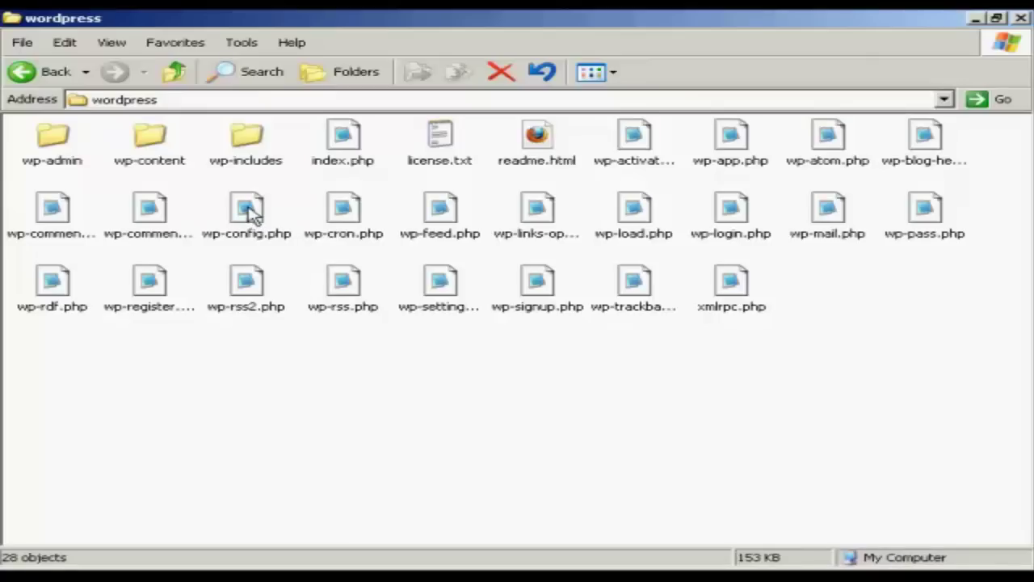
# - Open wp-config.php in Notepad and scroll down to the MySQL database settings
pyautogui.doubleClick(250, 214)
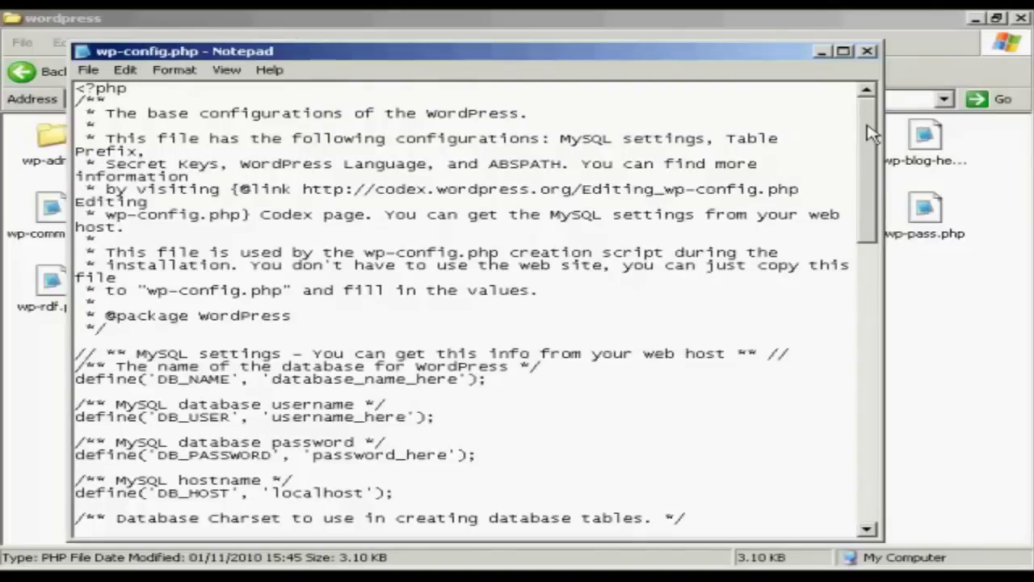
pyautogui.moveTo(872, 133); pyautogui.dragTo(873, 189)
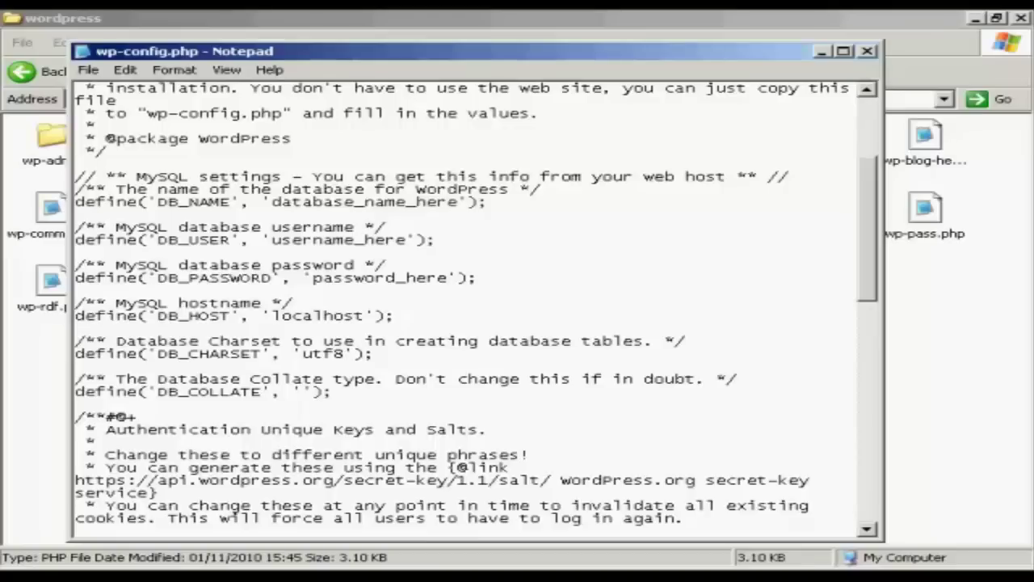
# - Copy the database name x3demob_samsblog from database.txt and paste it as DB_NAME in wp-config.php
pyautogui.hotkey('alt', 'Tab')
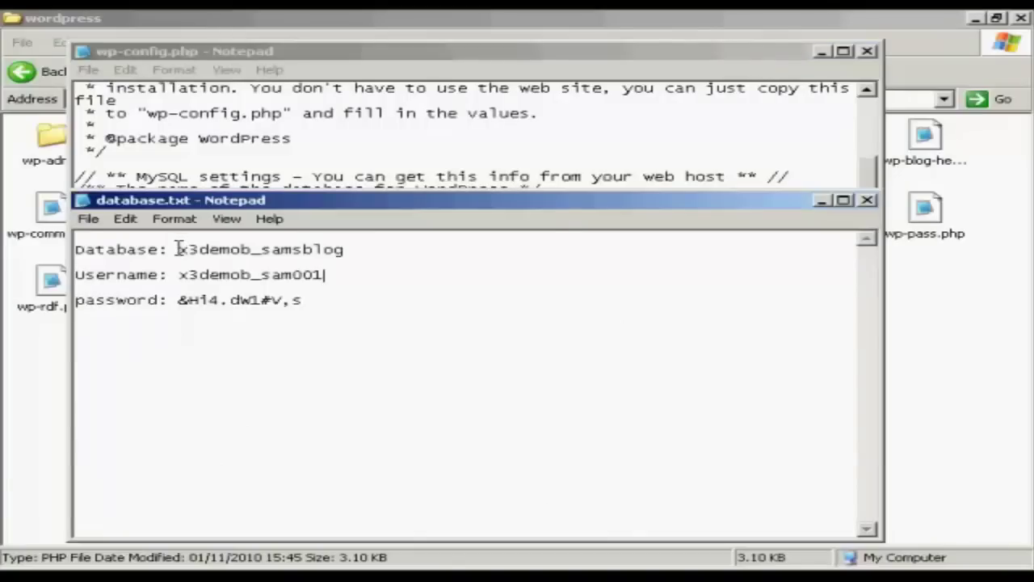
pyautogui.moveTo(176, 249); pyautogui.dragTo(340, 255)
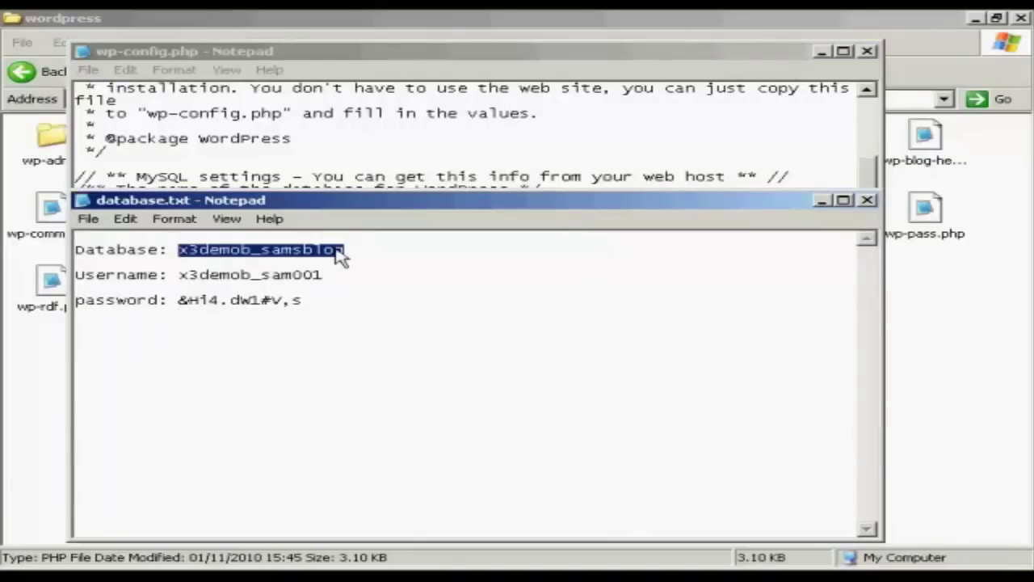
pyautogui.rightClick(339, 256)
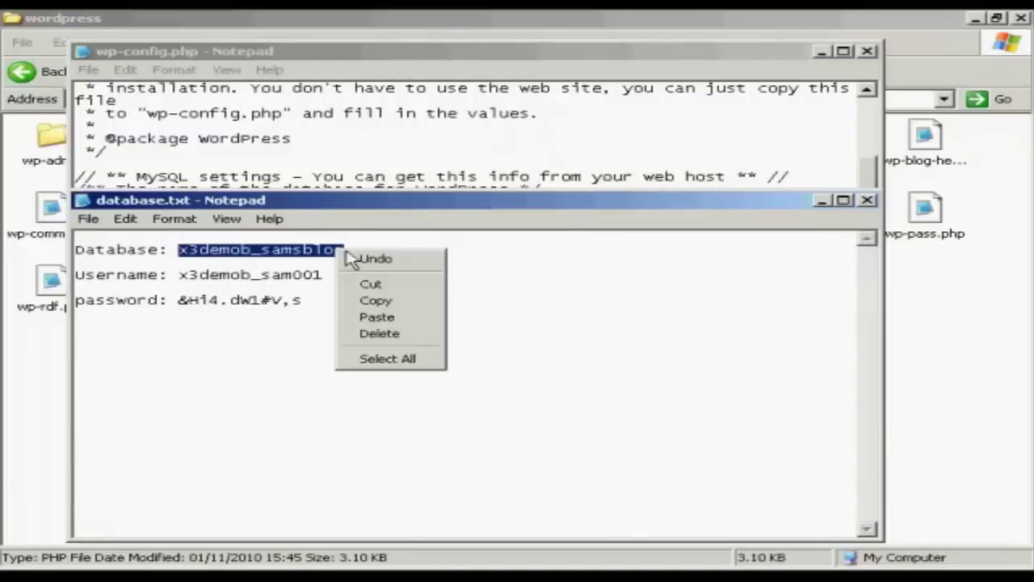
pyautogui.click(375, 299)
pyautogui.click(821, 200)
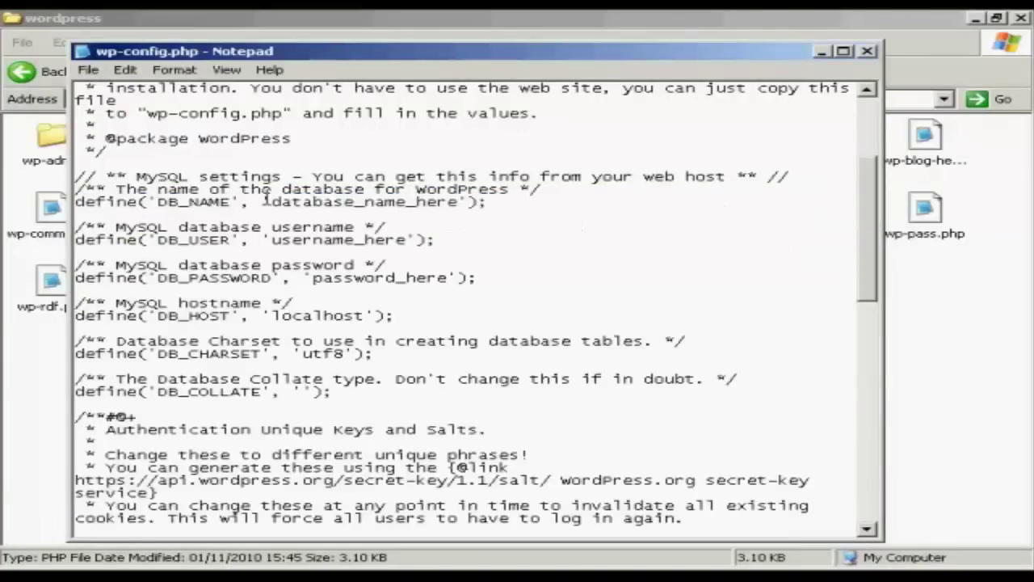
pyautogui.moveTo(271, 201); pyautogui.dragTo(460, 201)
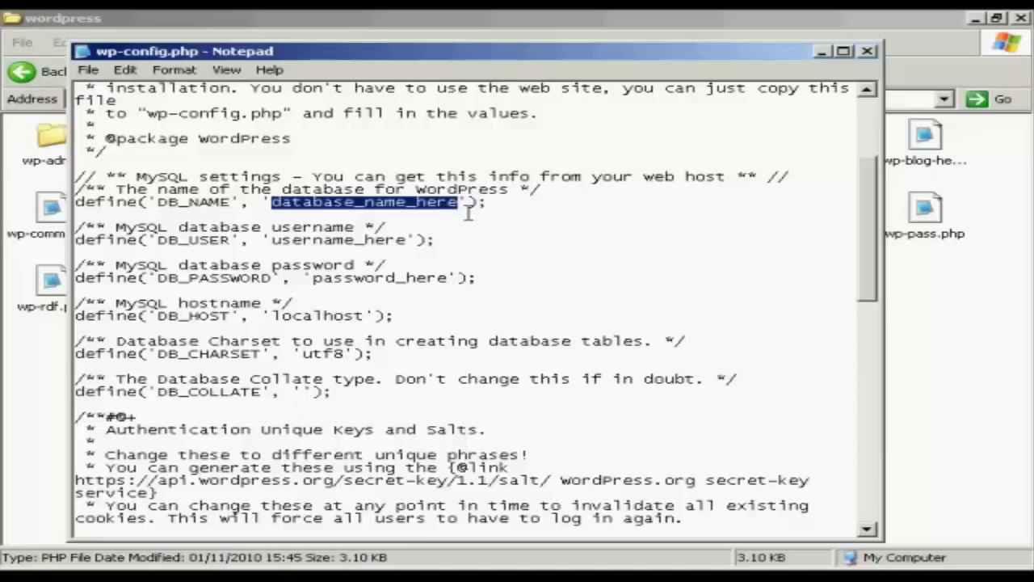
pyautogui.hotkey('ctrl', 'v')
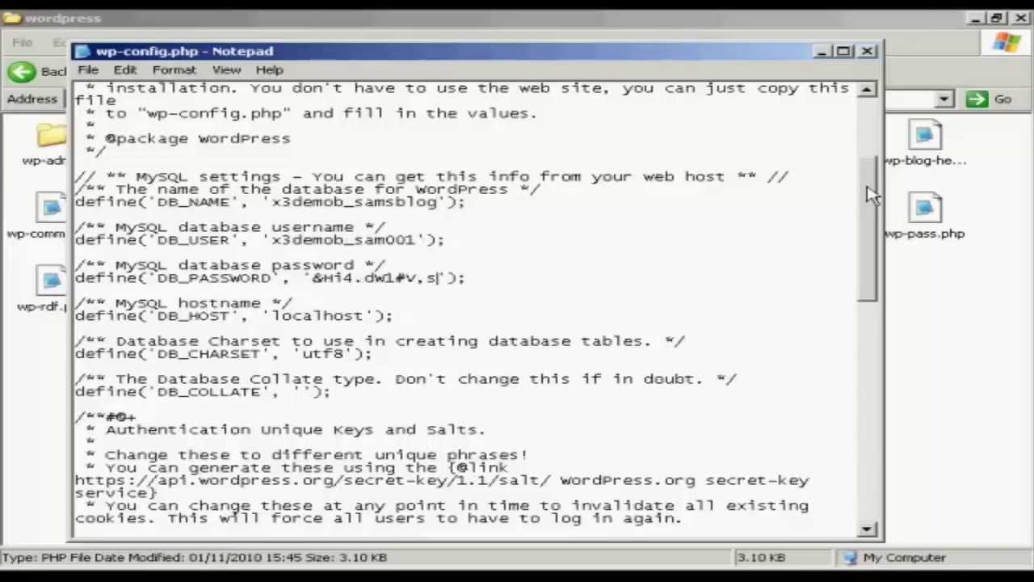
pyautogui.moveTo(871, 194); pyautogui.dragTo(889, 284)
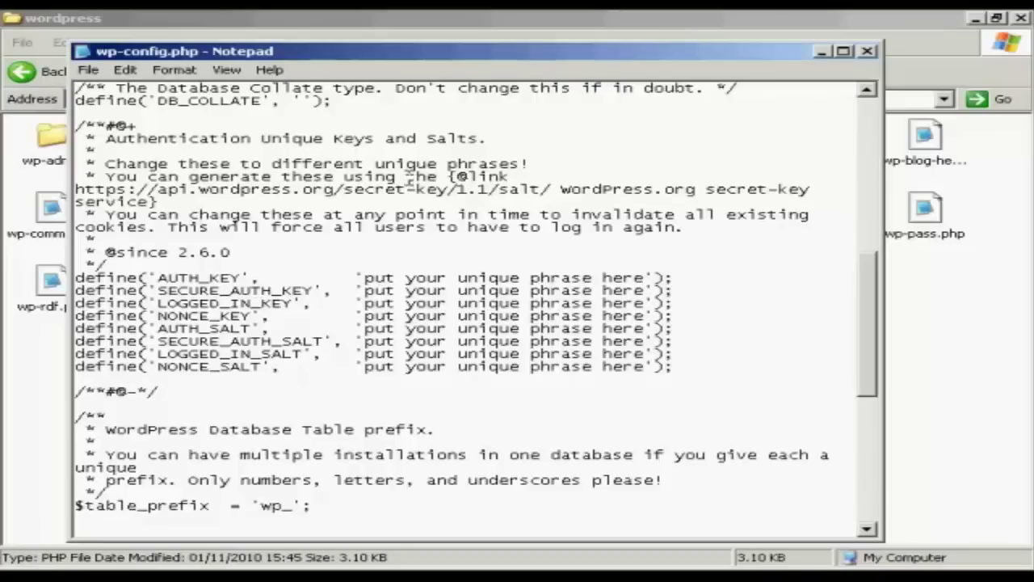
# - Copy the secret-key generator URL, then minimize wp-config.php and close database.txt
pyautogui.moveTo(76, 189); pyautogui.dragTo(549, 190)
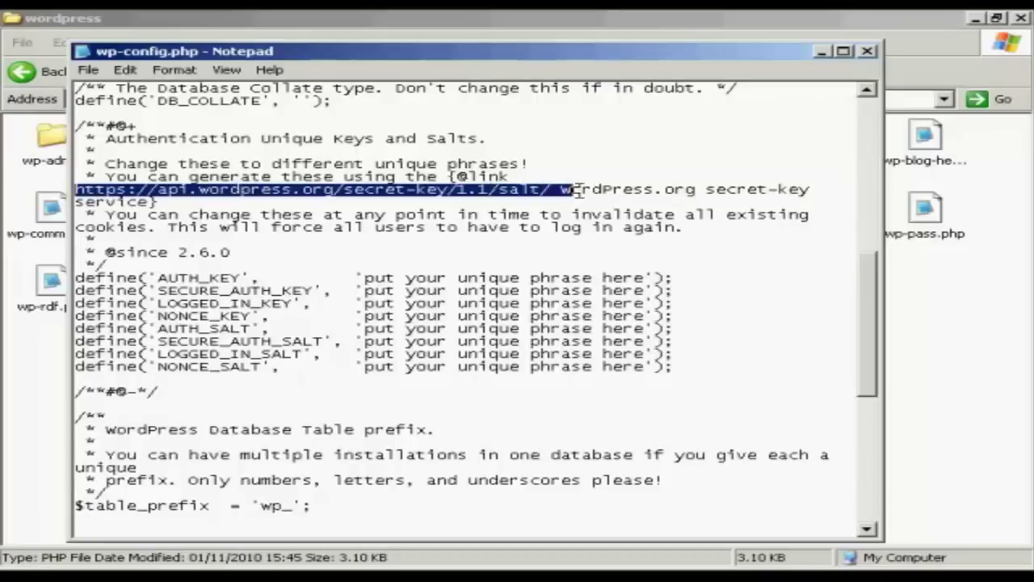
pyautogui.rightClick(550, 190)
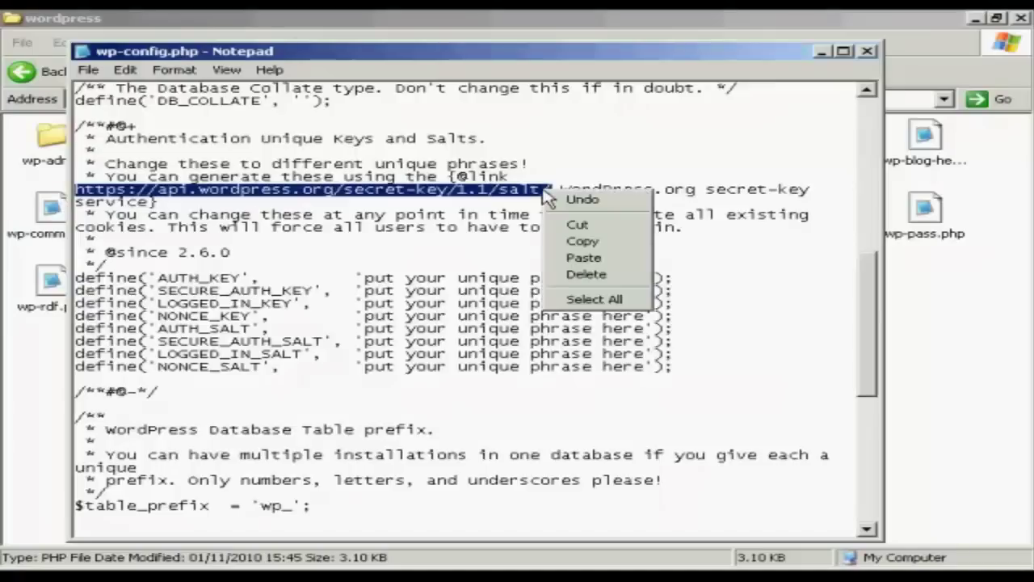
pyautogui.click(583, 243)
pyautogui.click(821, 52)
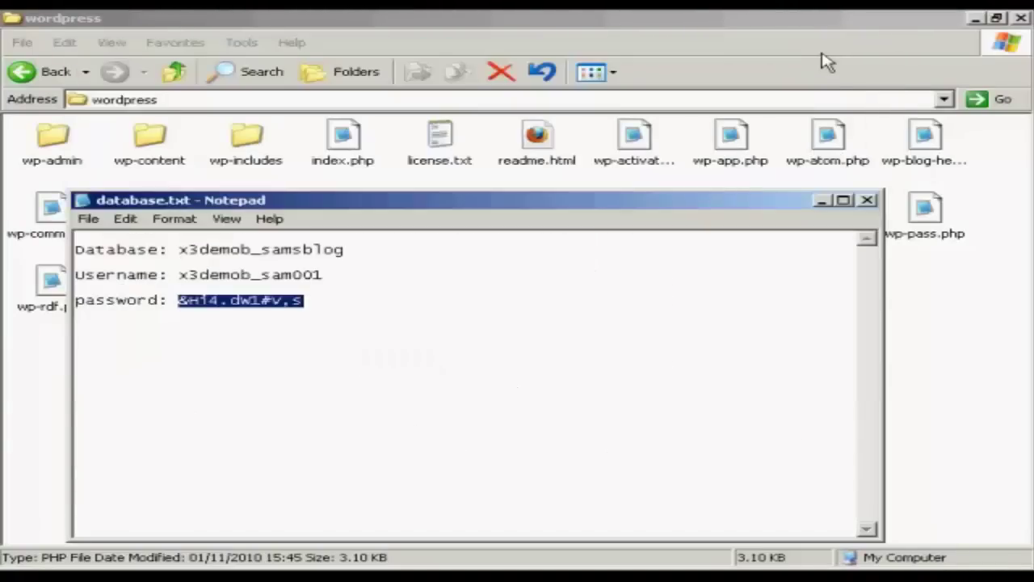
pyautogui.click(867, 200)
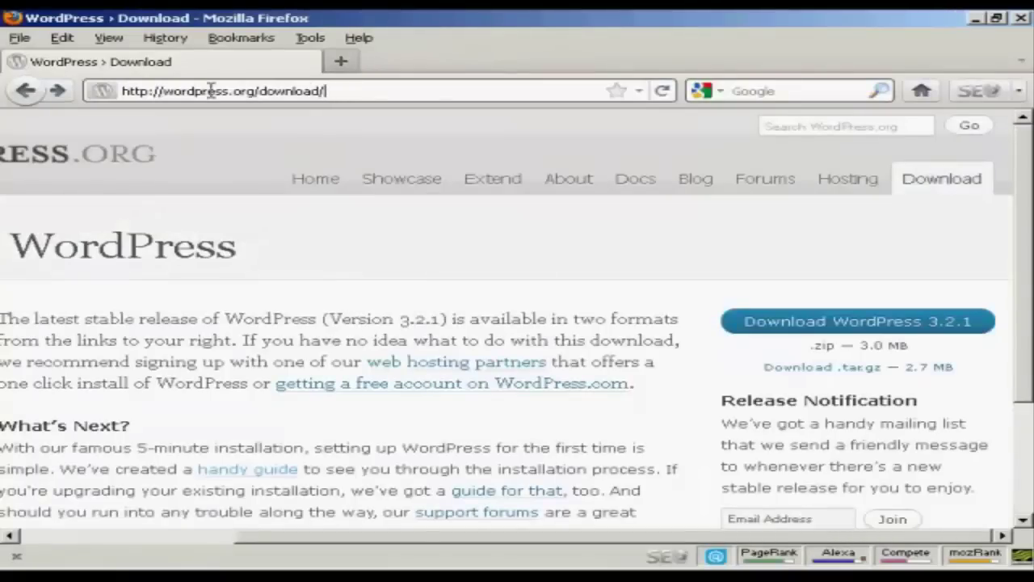
# - Load the WordPress secret-key generator URL and copy its eight generated key and salt lines
pyautogui.moveTo(210, 90); pyautogui.dragTo(117, 90)
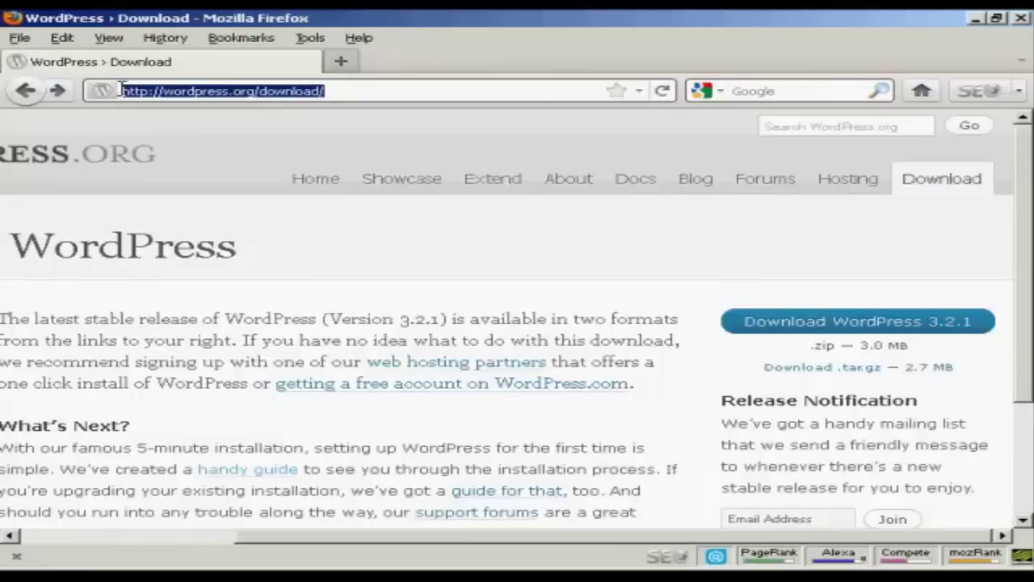
pyautogui.hotkey('ctrl', 'v')
pyautogui.press('Return')
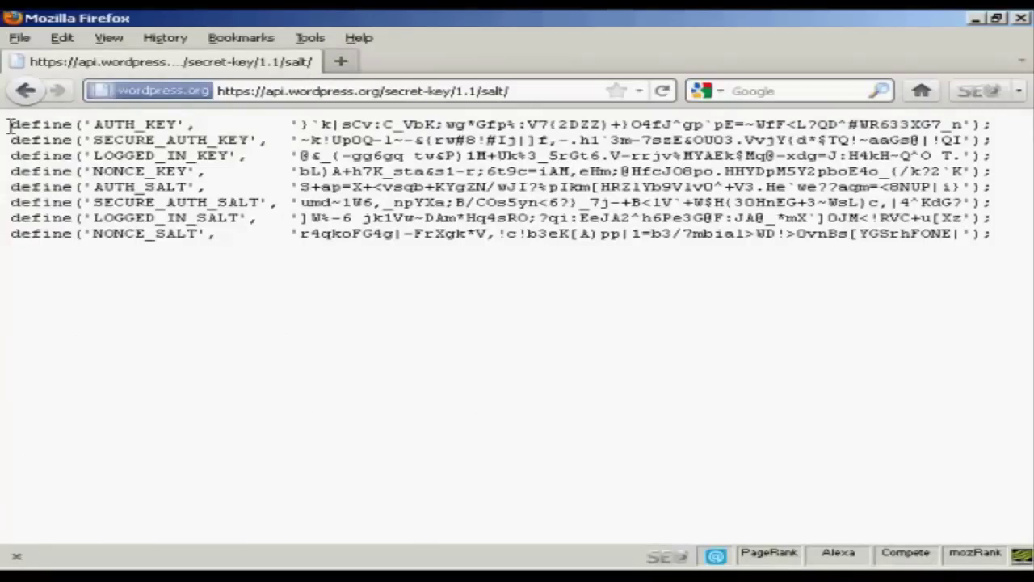
pyautogui.moveTo(9, 125); pyautogui.dragTo(1009, 247)
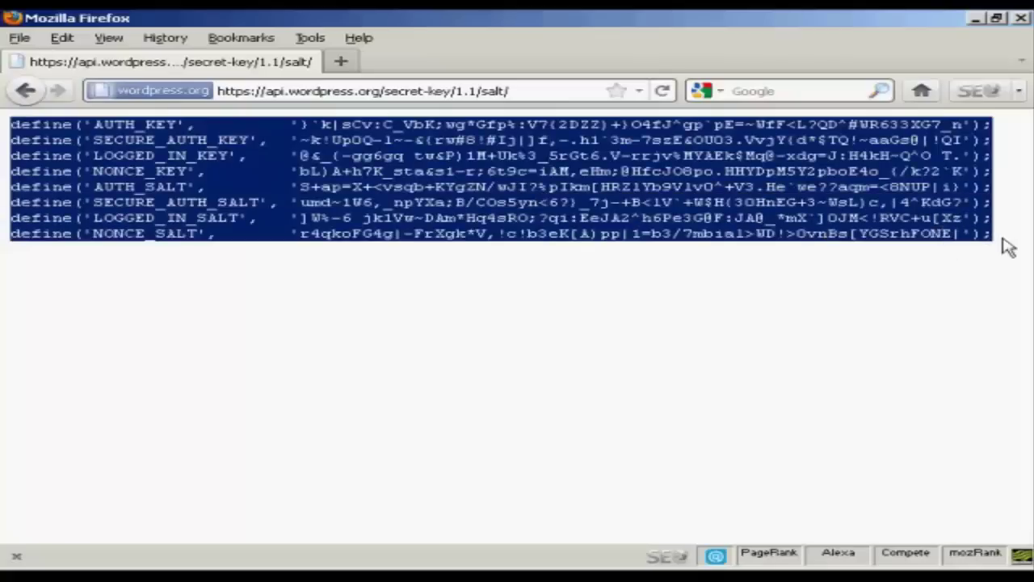
pyautogui.rightClick(760, 202)
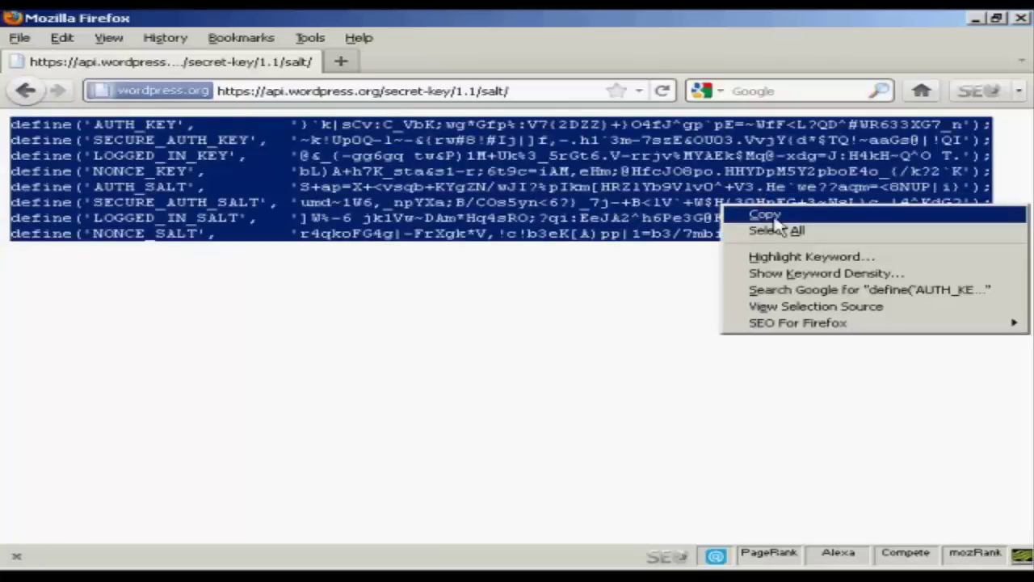
pyautogui.click(769, 216)
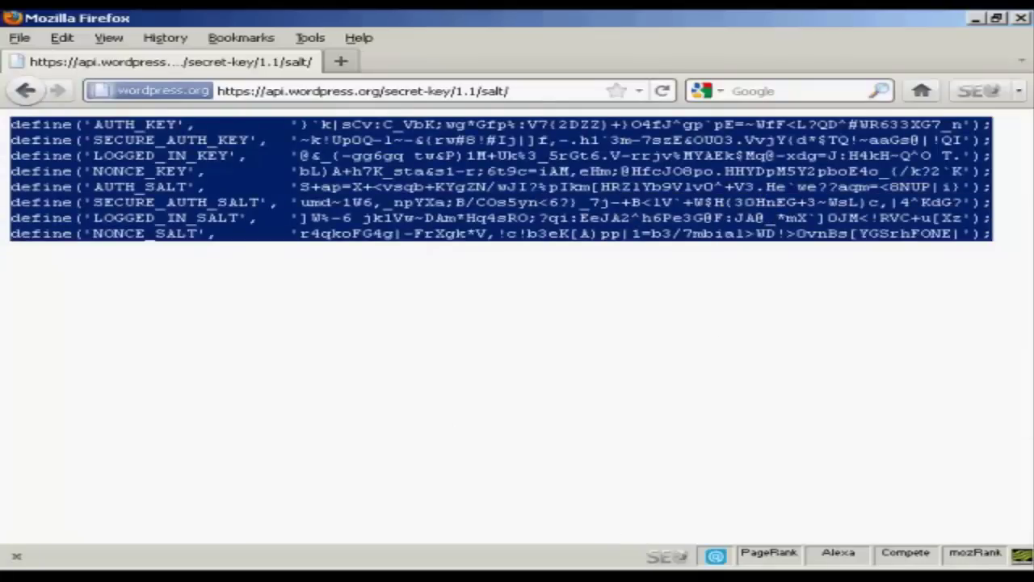
pyautogui.hotkey('alt', 'Tab')
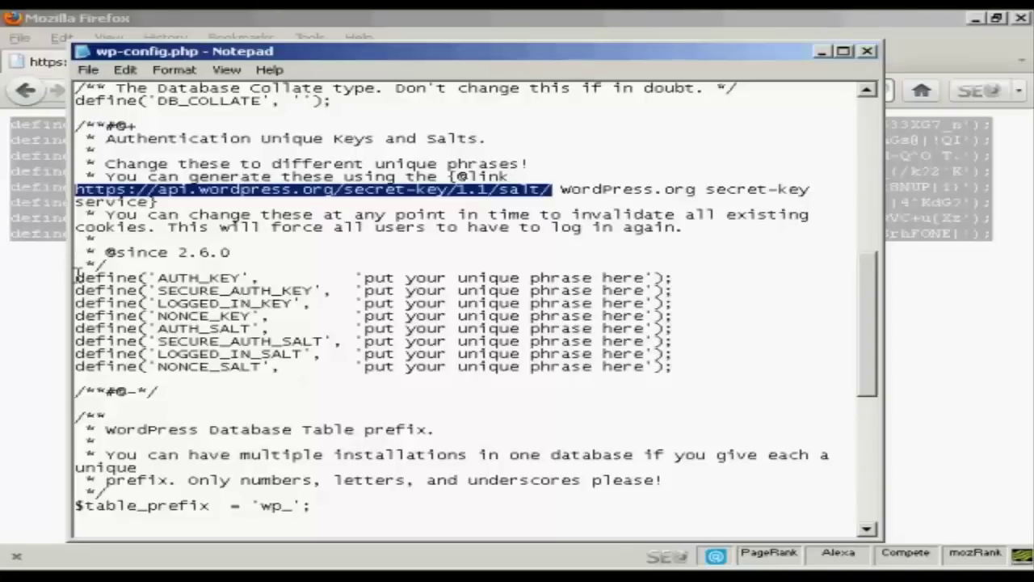
# - Paste the generated salt keys over the eight placeholder define lines in wp-config.php
pyautogui.moveTo(76, 276); pyautogui.dragTo(691, 370)
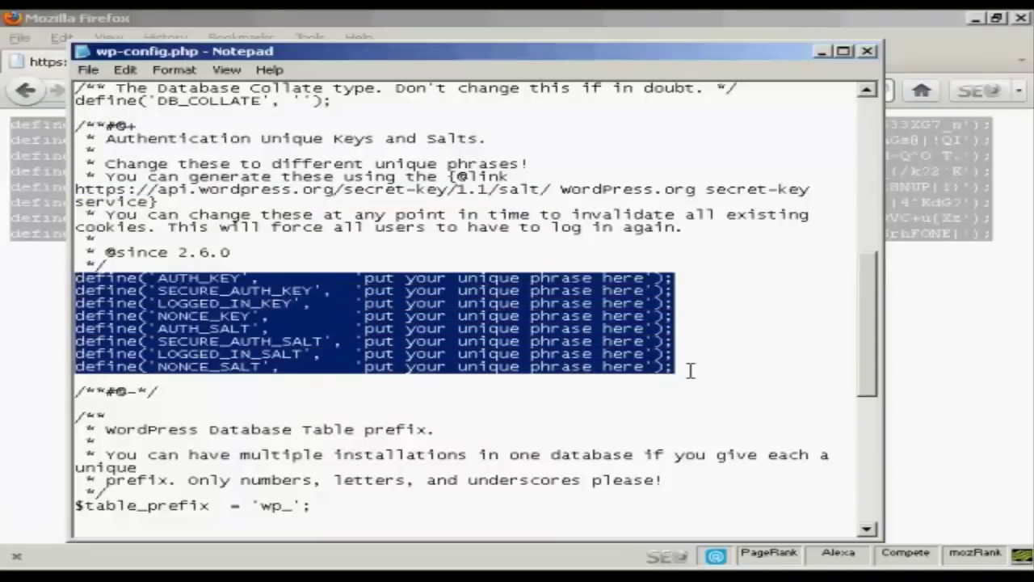
pyautogui.hotkey('ctrl', 'v')
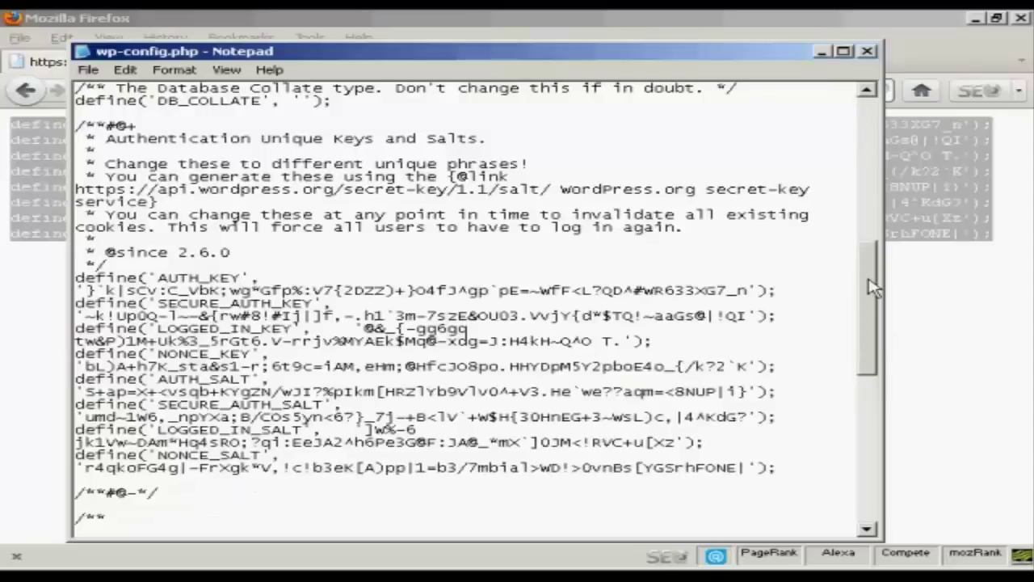
pyautogui.moveTo(873, 287); pyautogui.dragTo(876, 425)
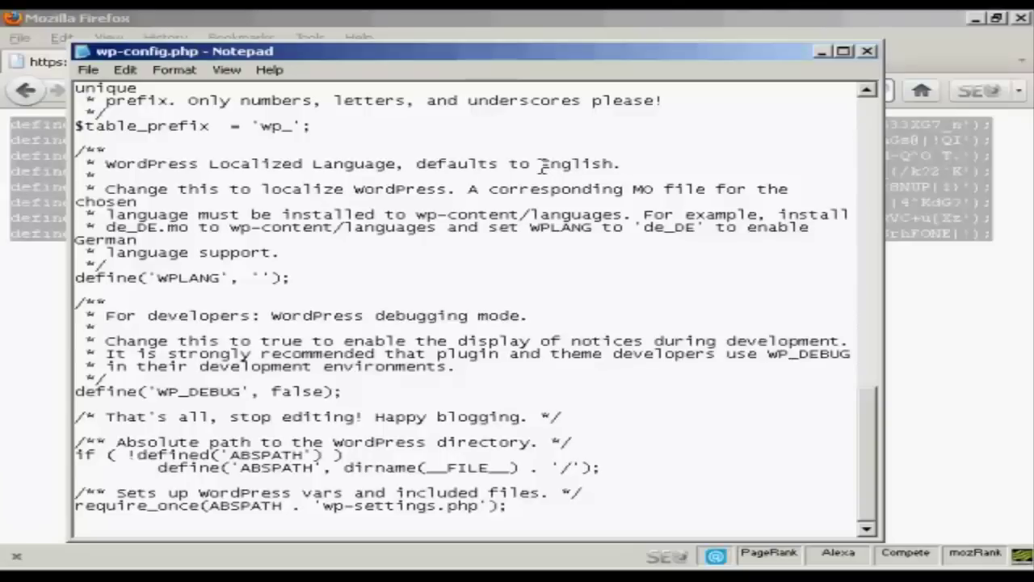
# - Save wp-config.php and close the Notepad window
pyautogui.click(89, 70)
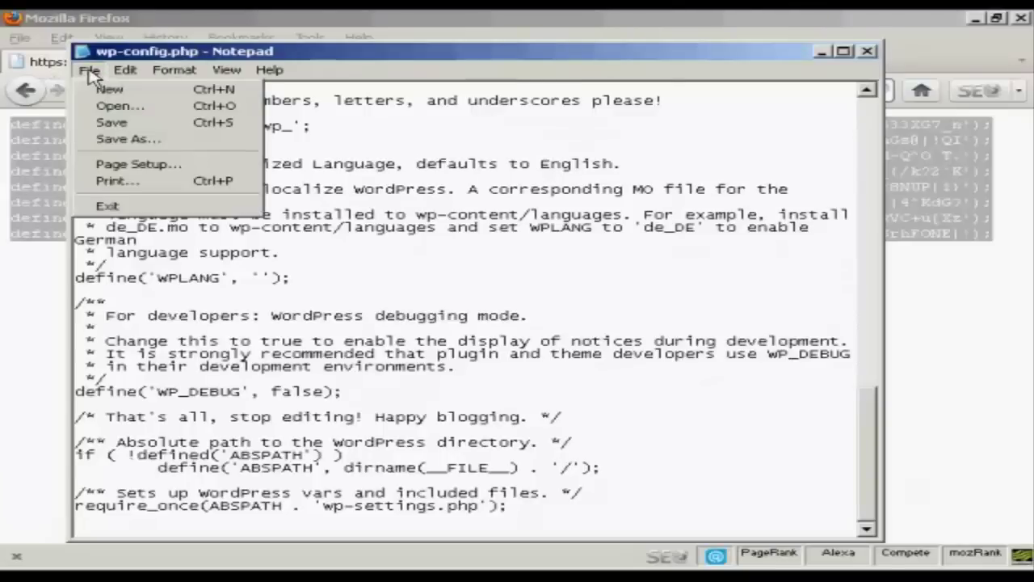
pyautogui.click(128, 125)
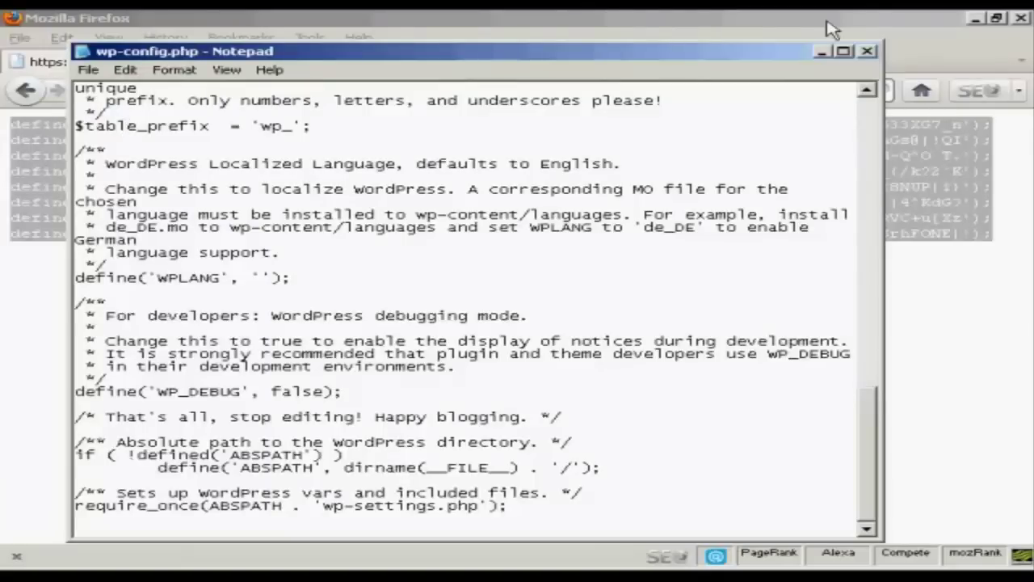
pyautogui.click(867, 51)
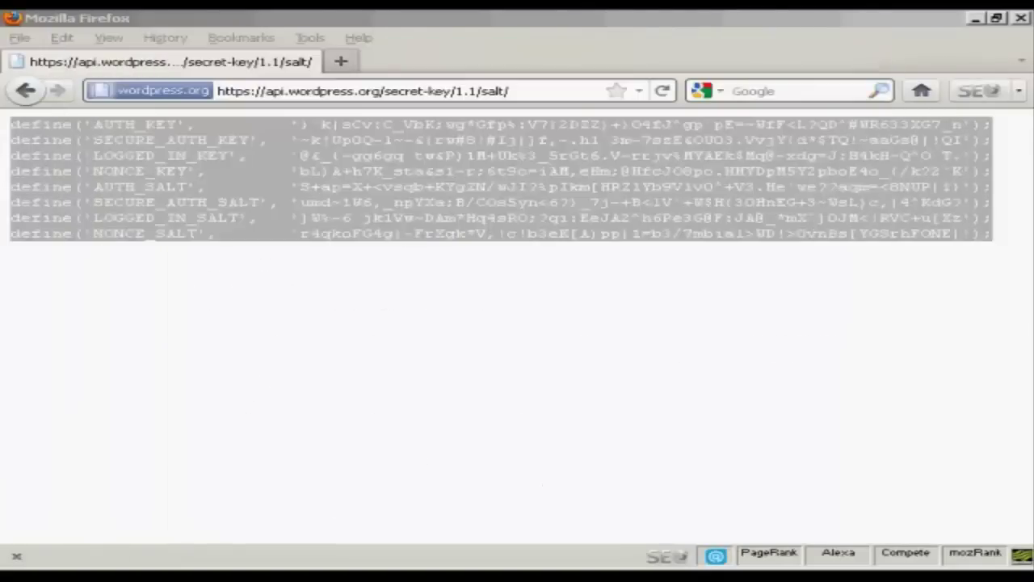
# - Return to the local wordpress folder in Explorer and clear its file selection
pyautogui.hotkey('alt', 'Tab')
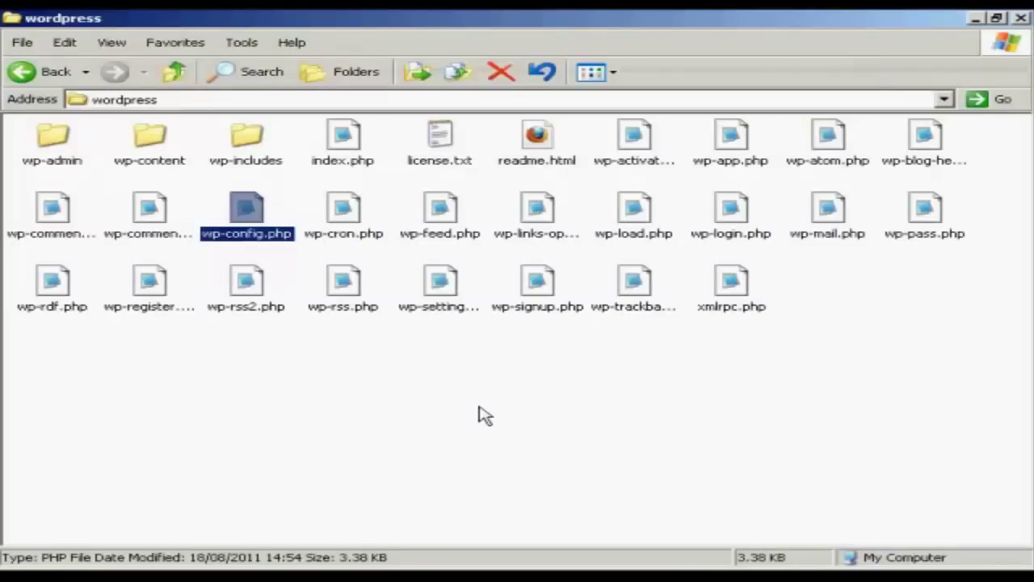
pyautogui.click(479, 397)
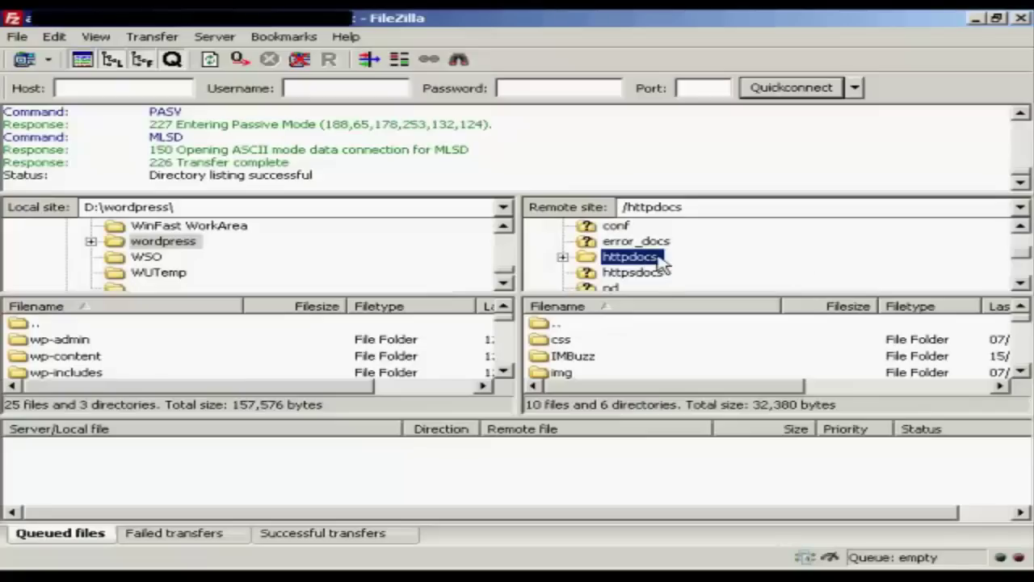
# - Create a new directory named wordpress inside /httpdocs on the server
pyautogui.rightClick(648, 259)
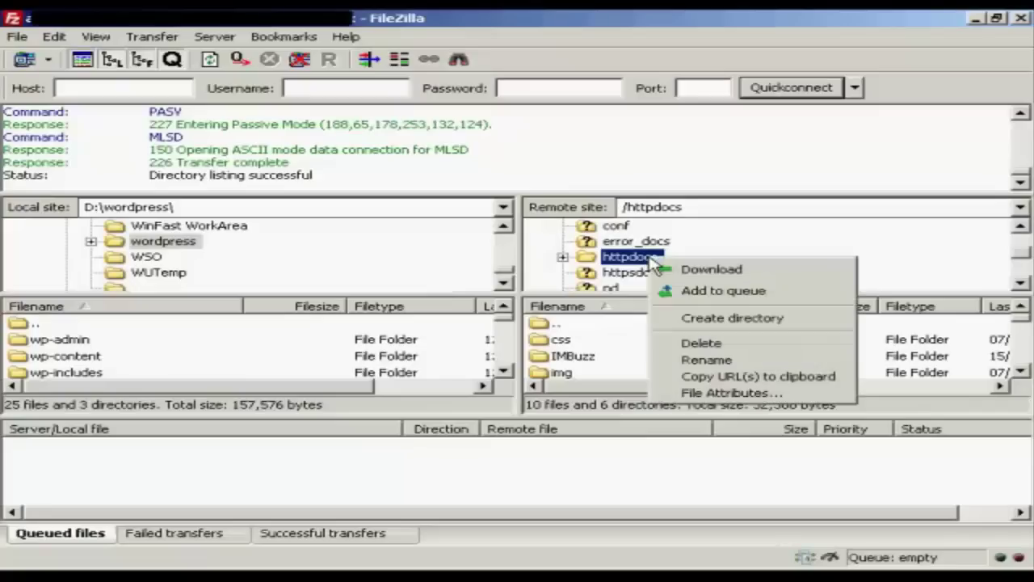
pyautogui.click(759, 318)
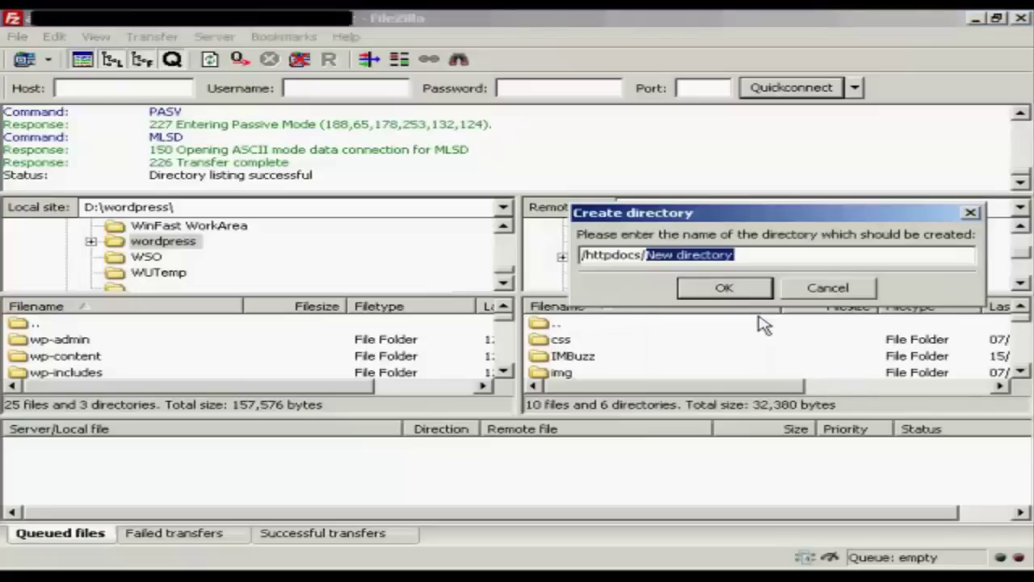
pyautogui.write('wordpress')
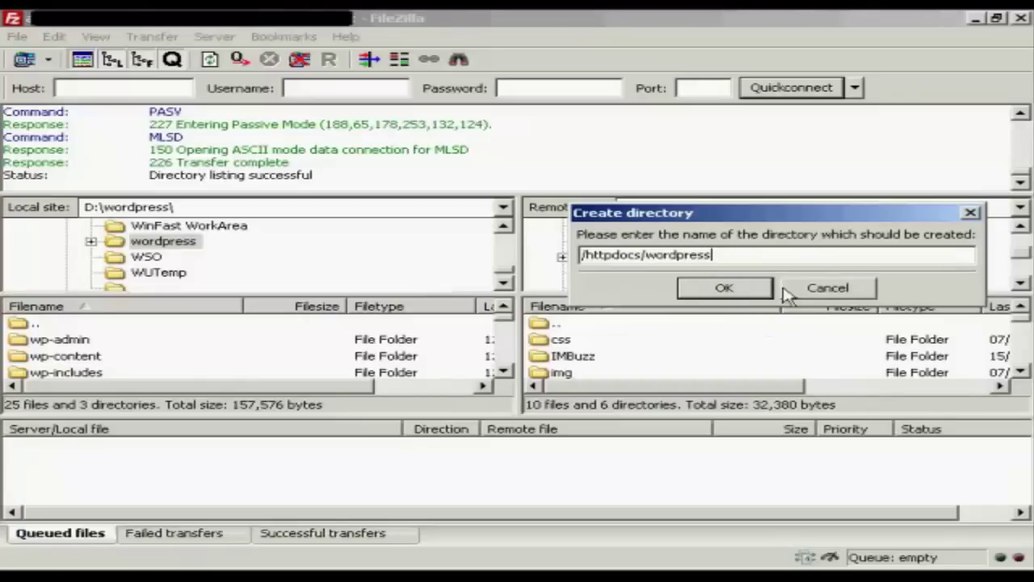
pyautogui.click(749, 291)
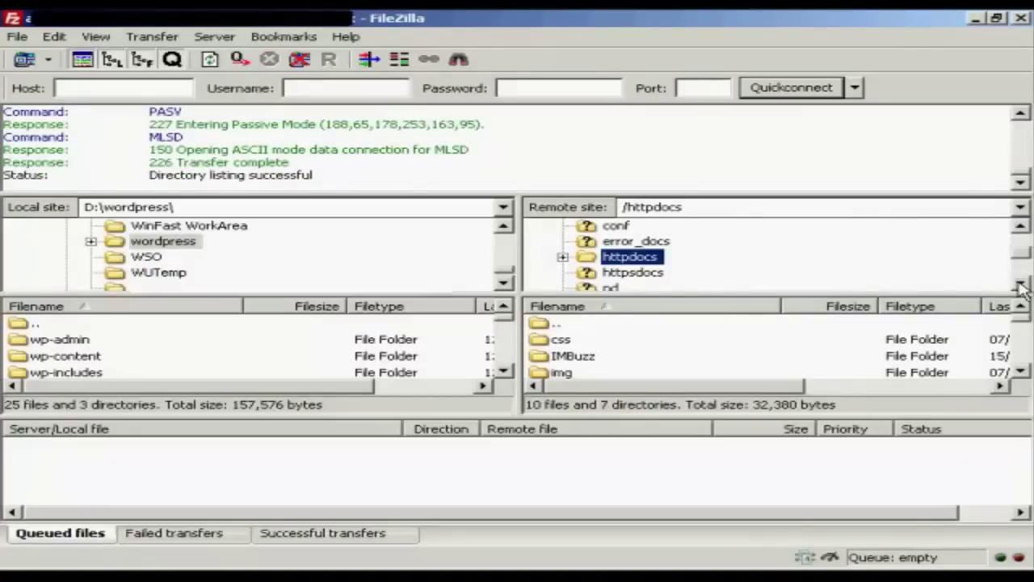
# - Expand httpdocs and open the new, empty wordpress folder
pyautogui.click(562, 258)
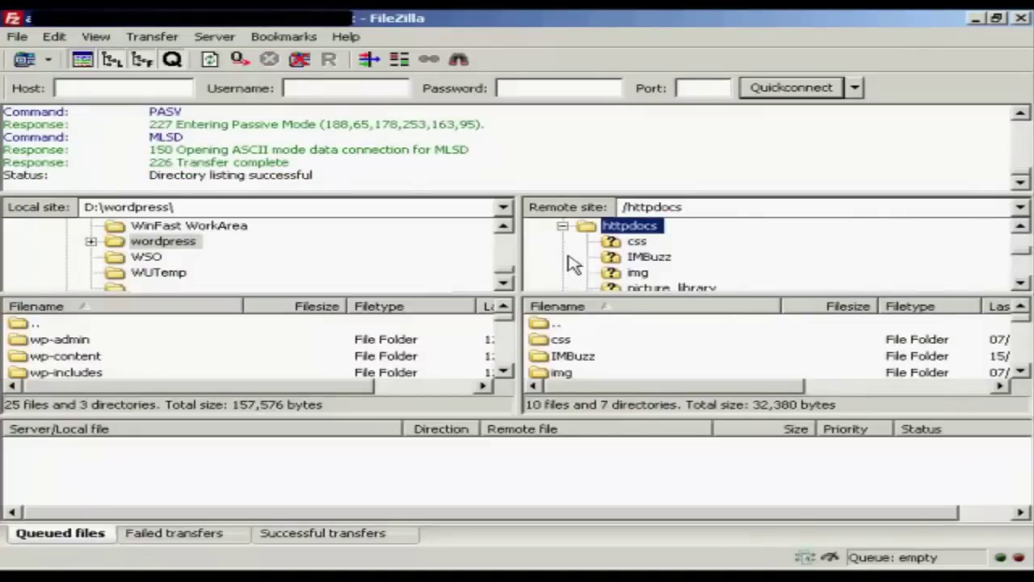
pyautogui.click(1022, 284)
pyautogui.click(1022, 285)
pyautogui.click(1022, 285)
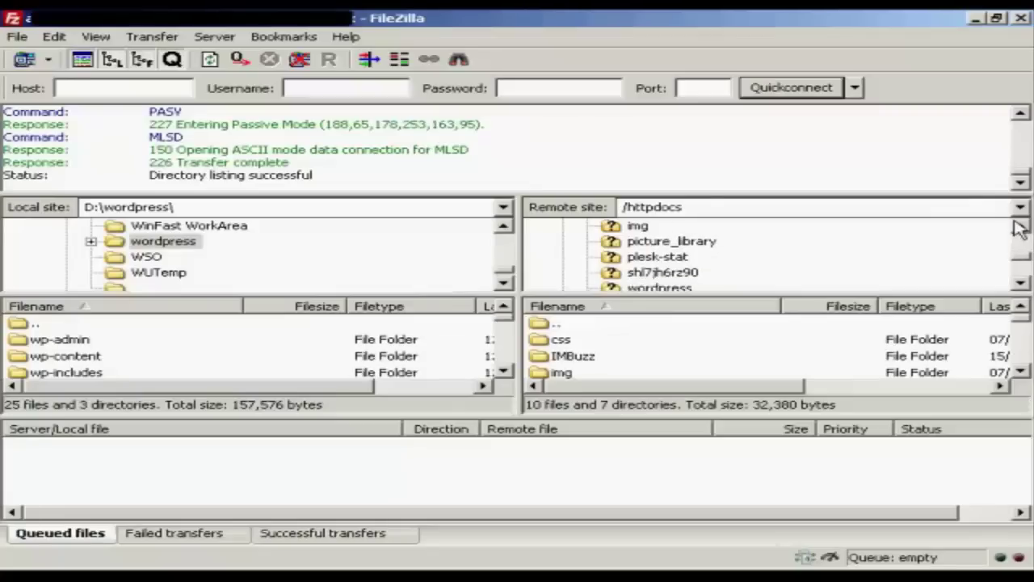
pyautogui.click(1022, 285)
pyautogui.click(1022, 284)
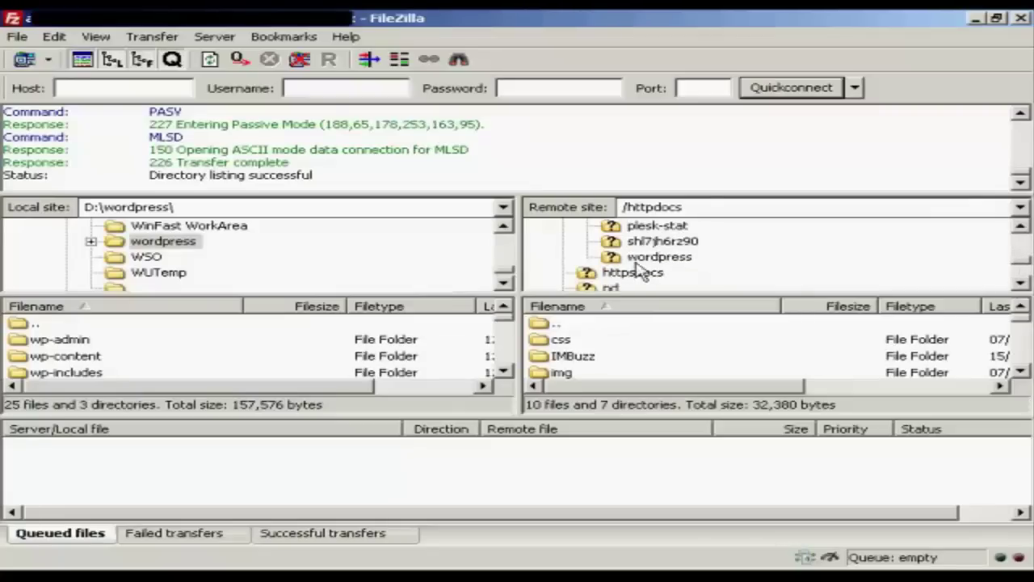
pyautogui.click(659, 258)
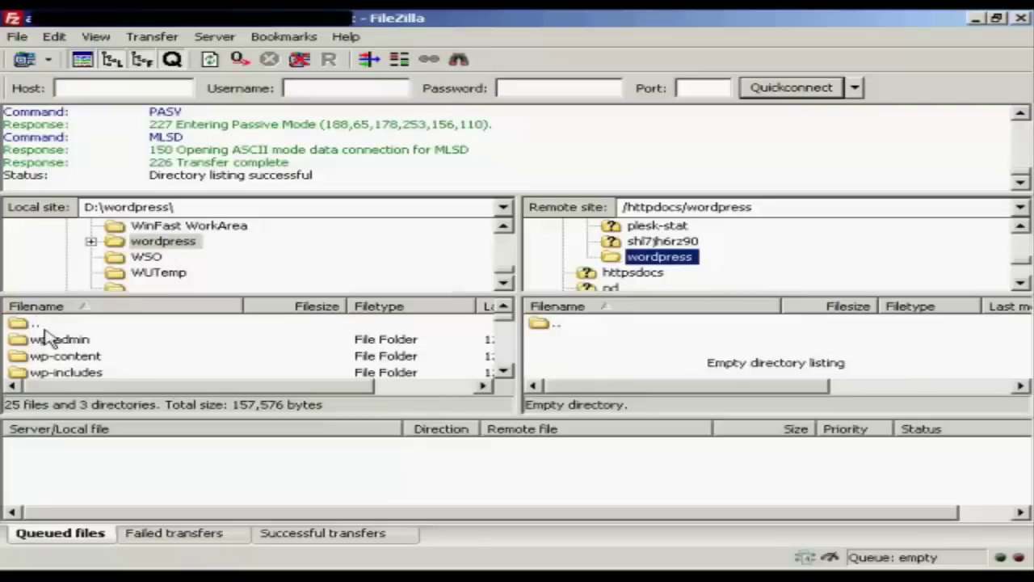
# - Select all 25 files and 3 folders in D:\wordpress and upload them to /httpdocs/wordpress
pyautogui.click(121, 340)
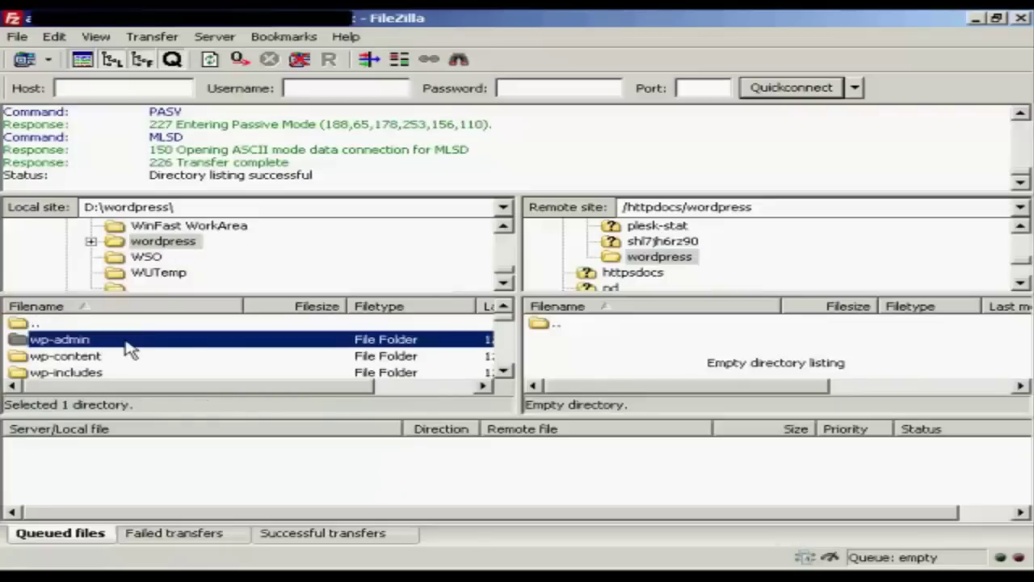
pyautogui.click(501, 372)
pyautogui.scroll(-2, 502, 374)
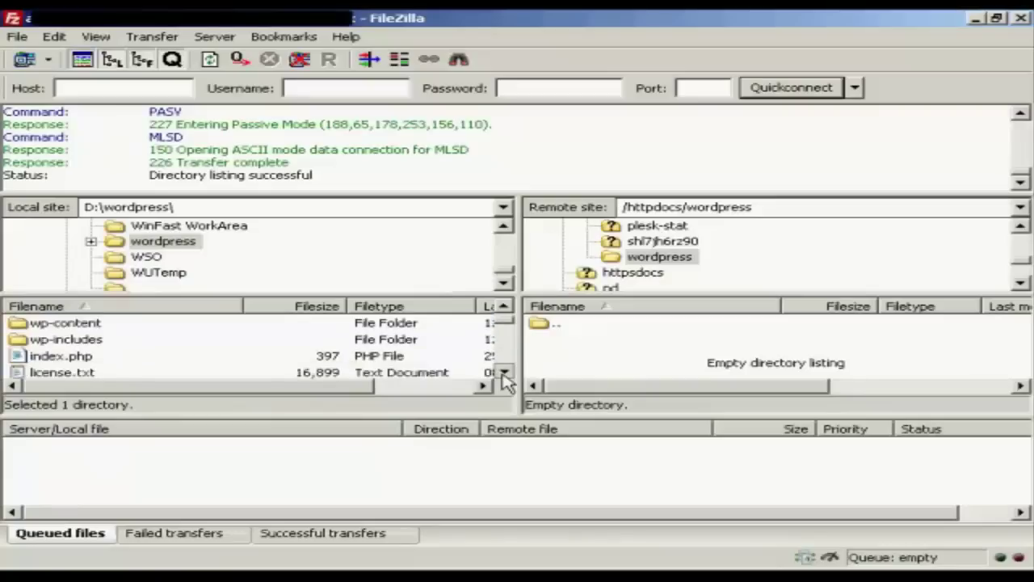
pyautogui.scroll(-6, 511, 338)
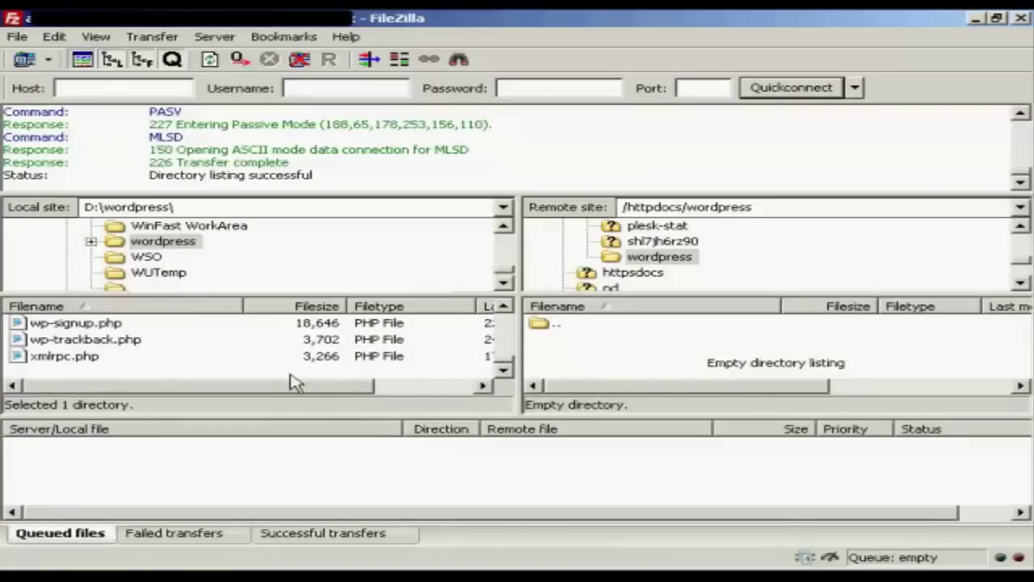
pyautogui.keyDown('shift'); pyautogui.click(60, 359); pyautogui.keyUp('shift')
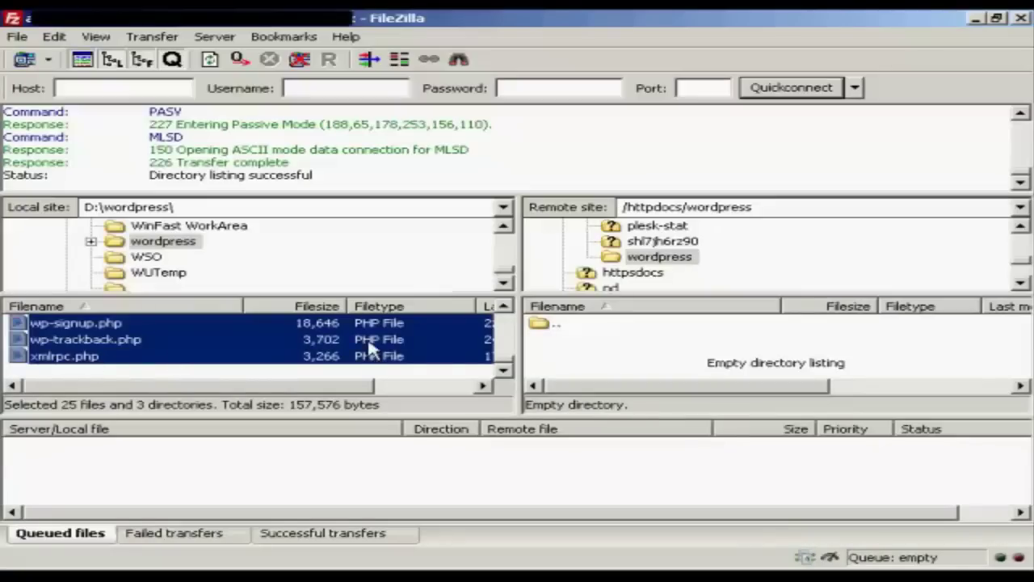
pyautogui.rightClick(428, 339)
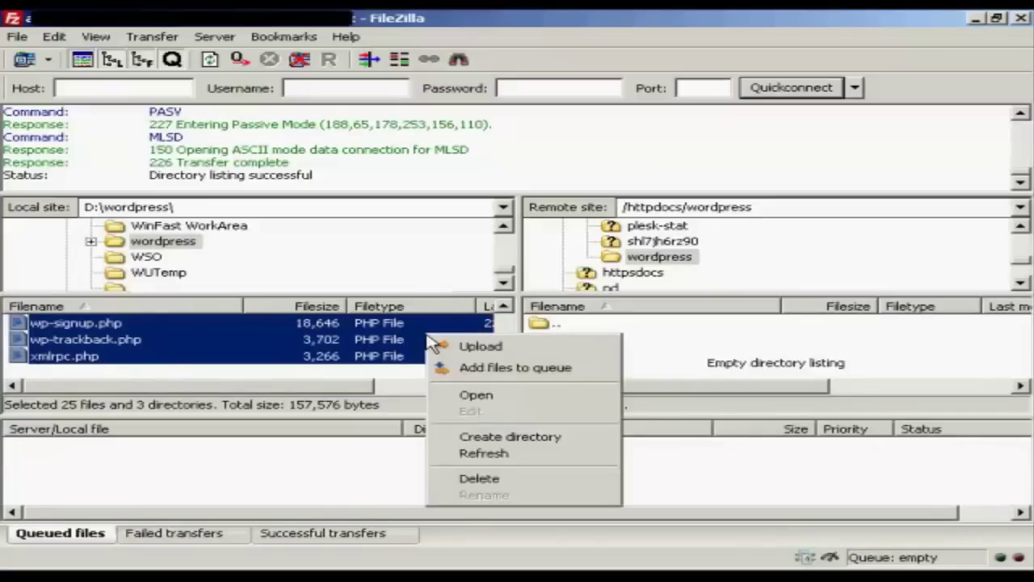
pyautogui.click(484, 347)
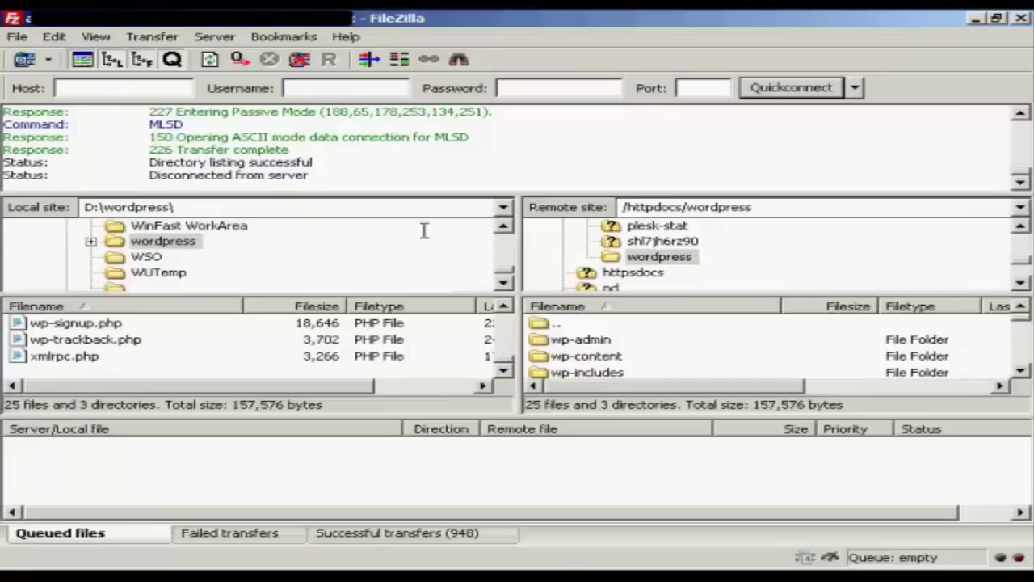
# - Disconnect from the FTP server and enter 'Sam's Blog' as the WordPress site title
pyautogui.click(302, 63)
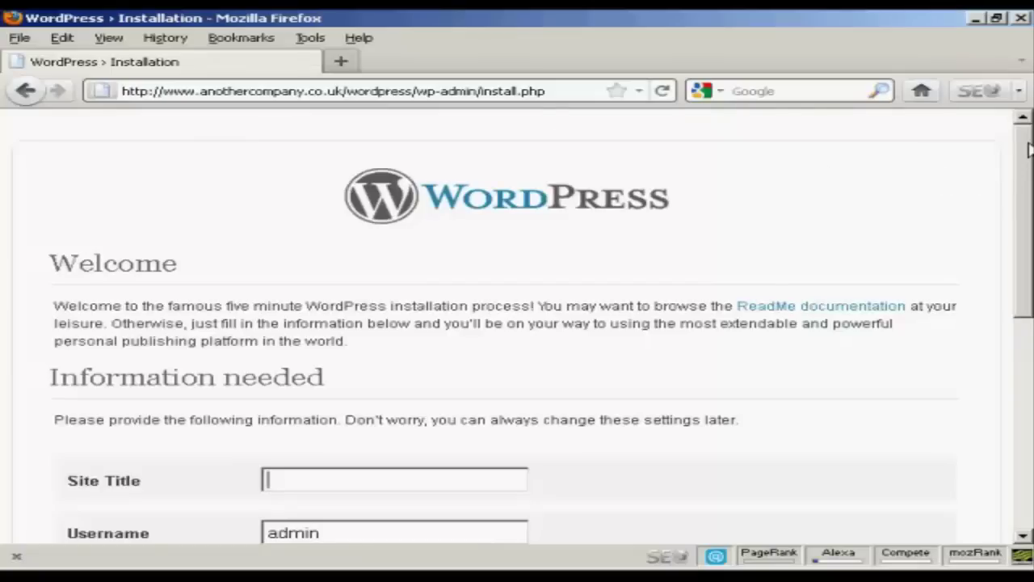
pyautogui.moveTo(1024, 155); pyautogui.dragTo(1029, 318)
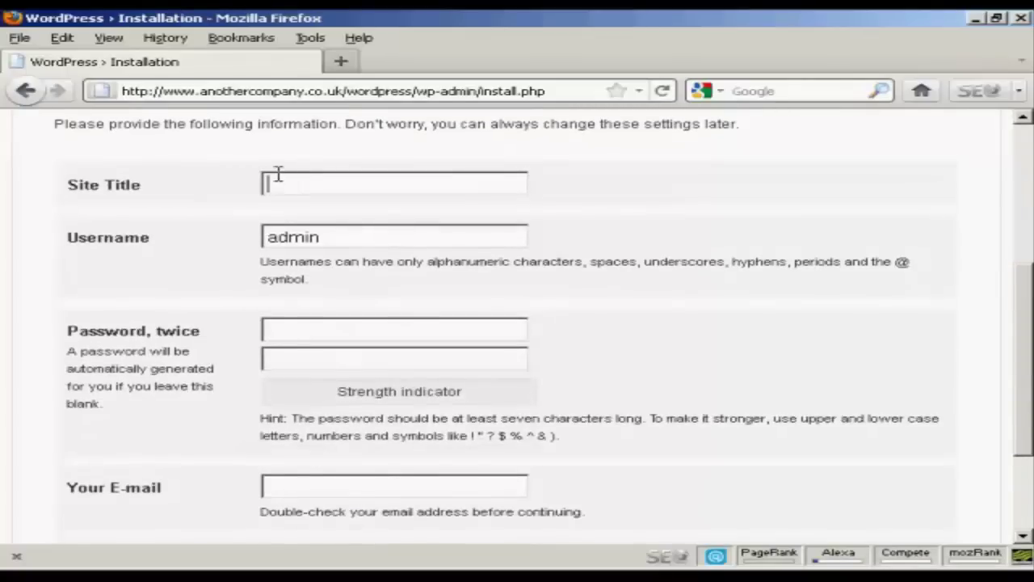
pyautogui.write("Sam's Blog")
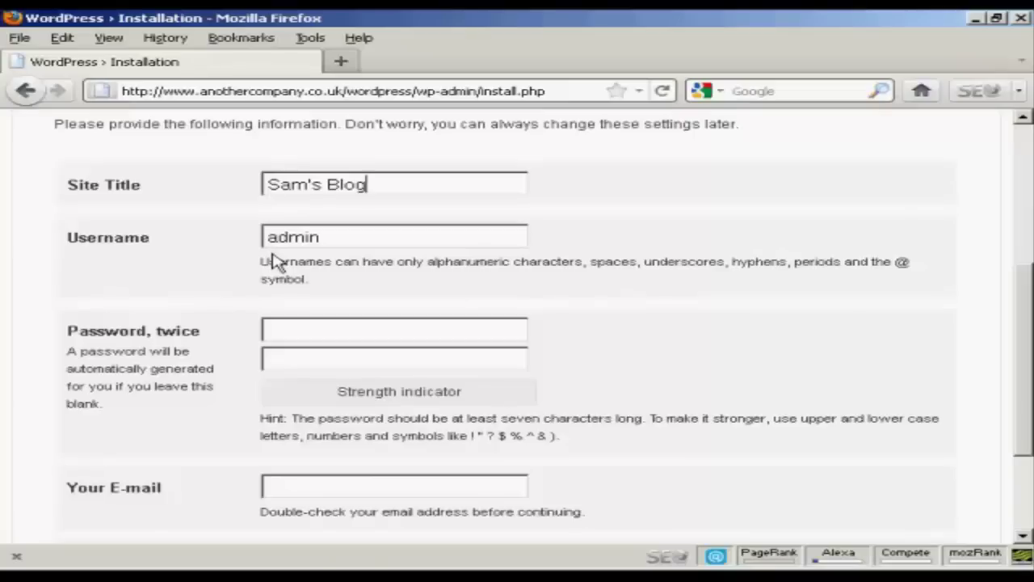
# - Enter the admin password in both password fields and fill in the admin e-mail address
pyautogui.click(297, 328)
pyautogui.write('passwor')
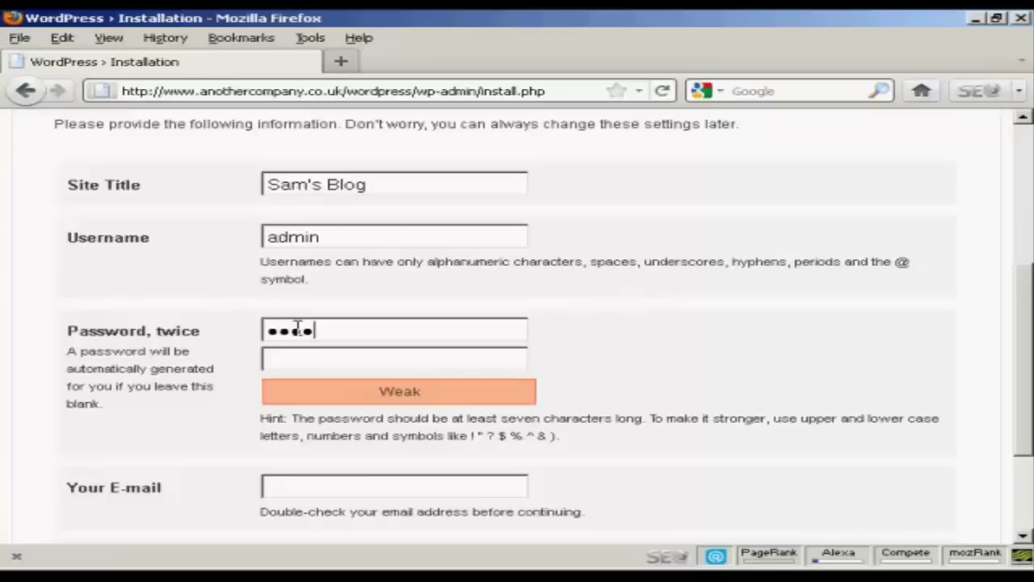
pyautogui.write('d1')
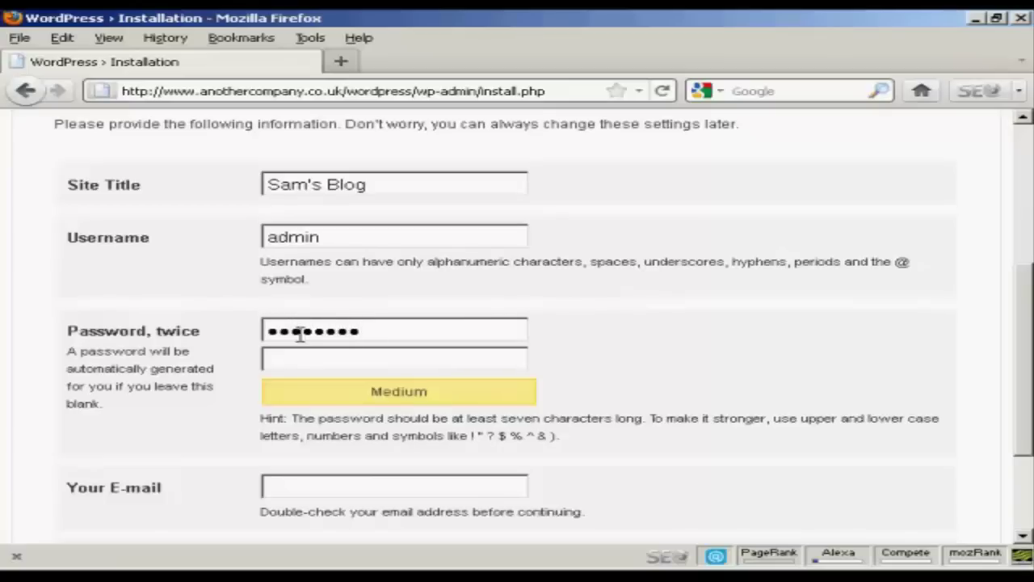
pyautogui.click(289, 360)
pyautogui.write('passwor')
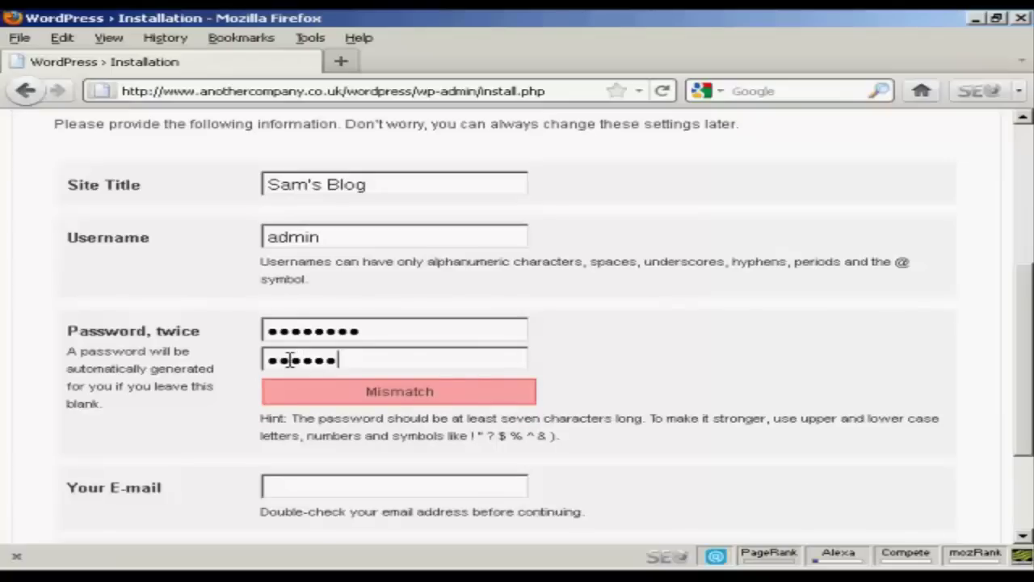
pyautogui.write('d1')
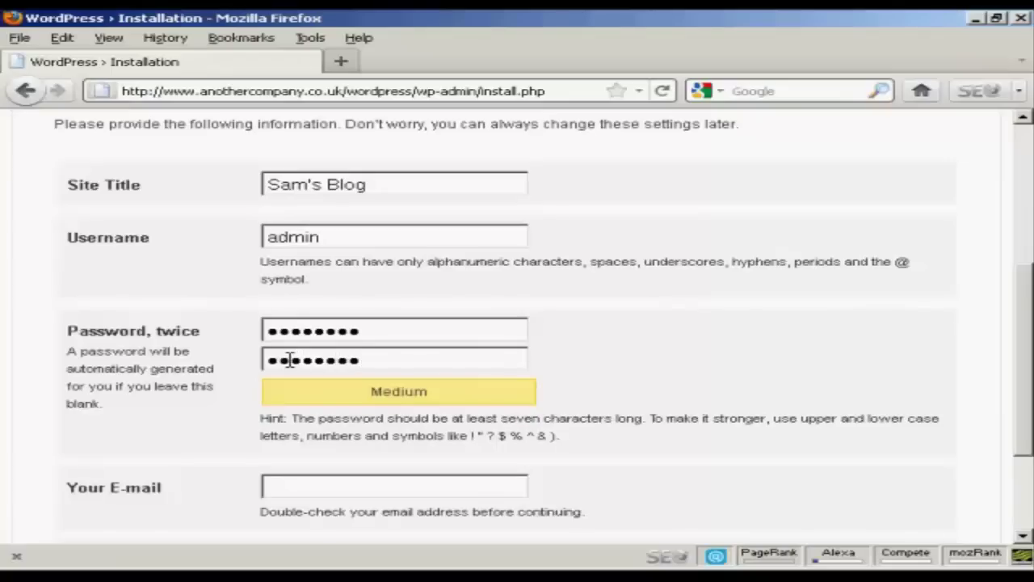
pyautogui.click(291, 484)
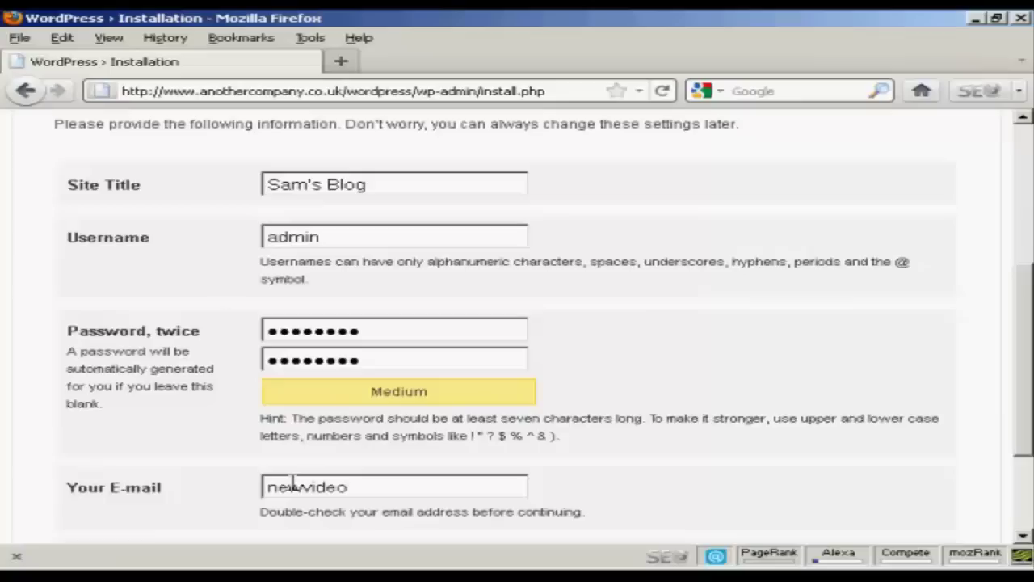
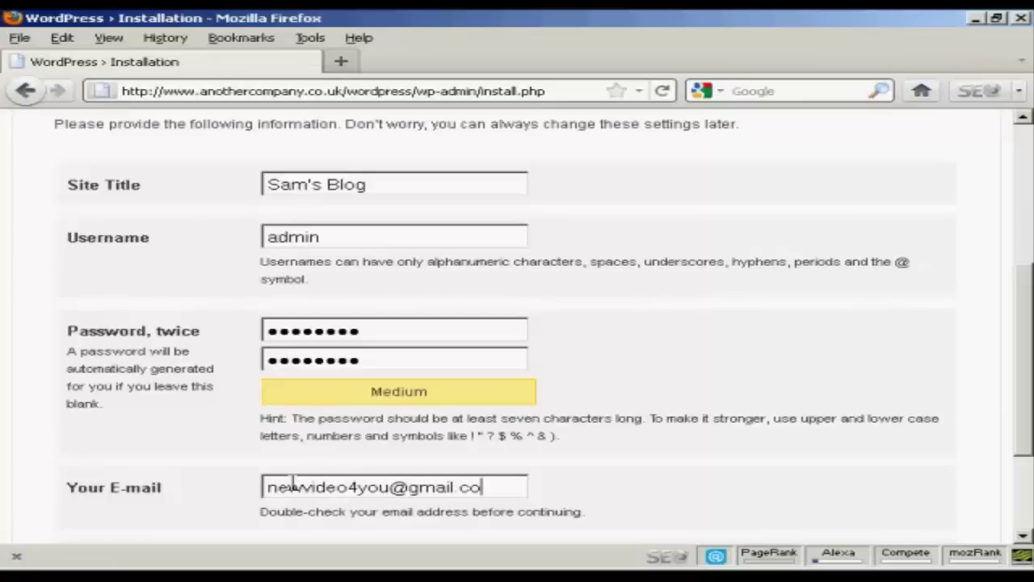
pyautogui.moveTo(1030, 314); pyautogui.dragTo(1029, 382)
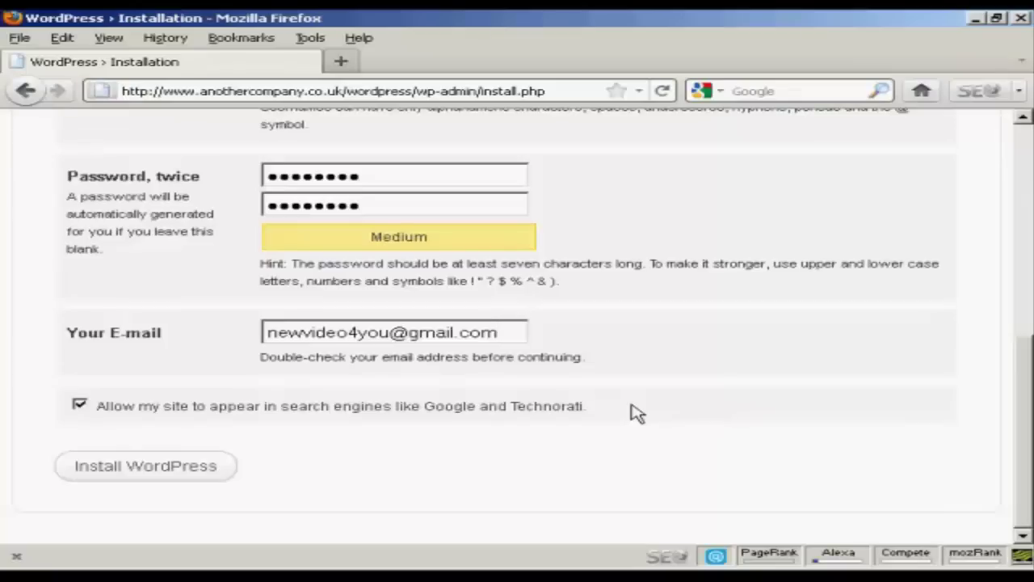
# - Install WordPress, then sign in as admin with the account password to open the Dashboard
pyautogui.click(154, 473)
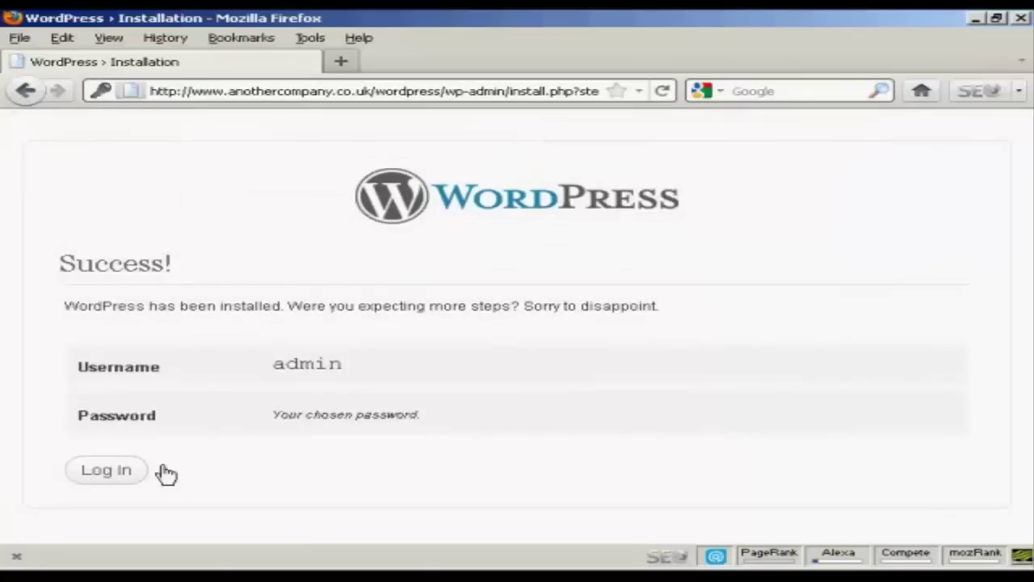
pyautogui.click(113, 476)
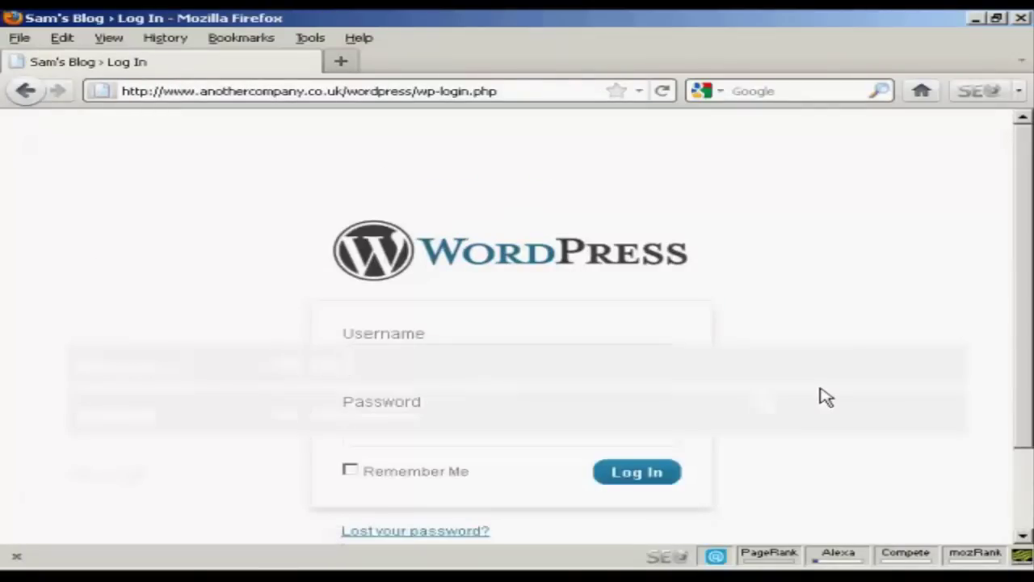
pyautogui.write('admin')
pyautogui.press('Tab')
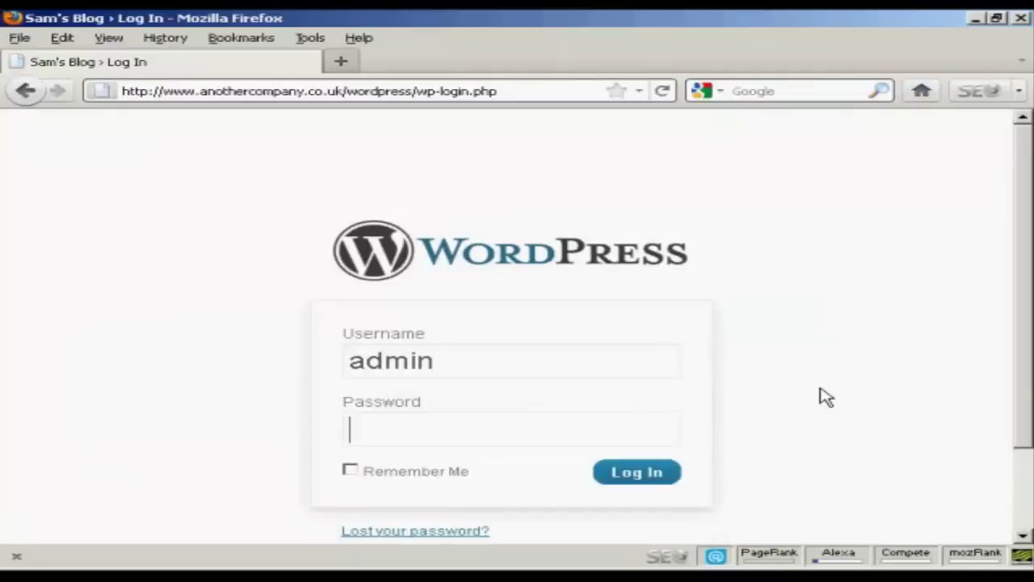
pyautogui.write('letmein')
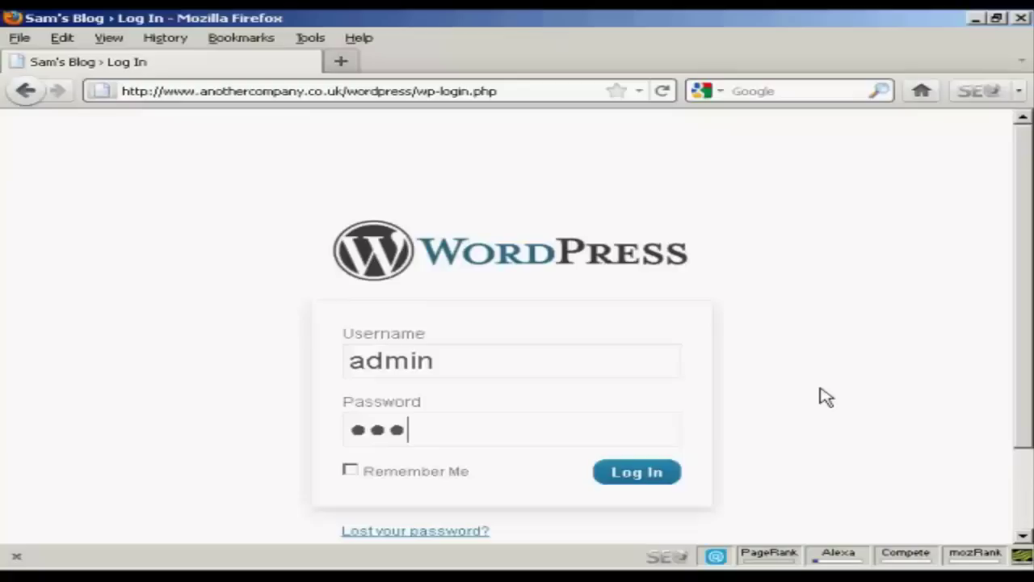
pyautogui.write('1')
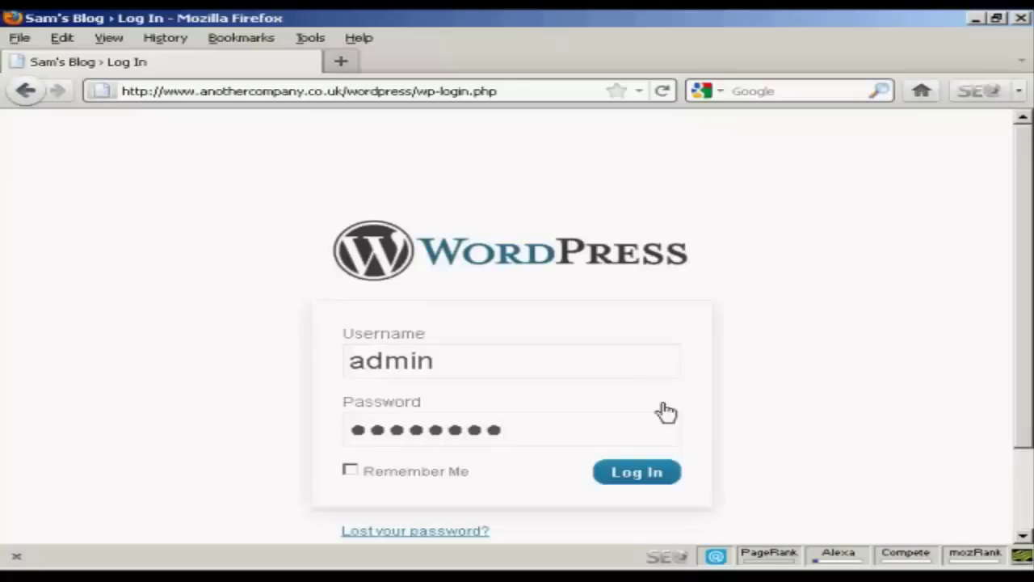
pyautogui.click(640, 479)
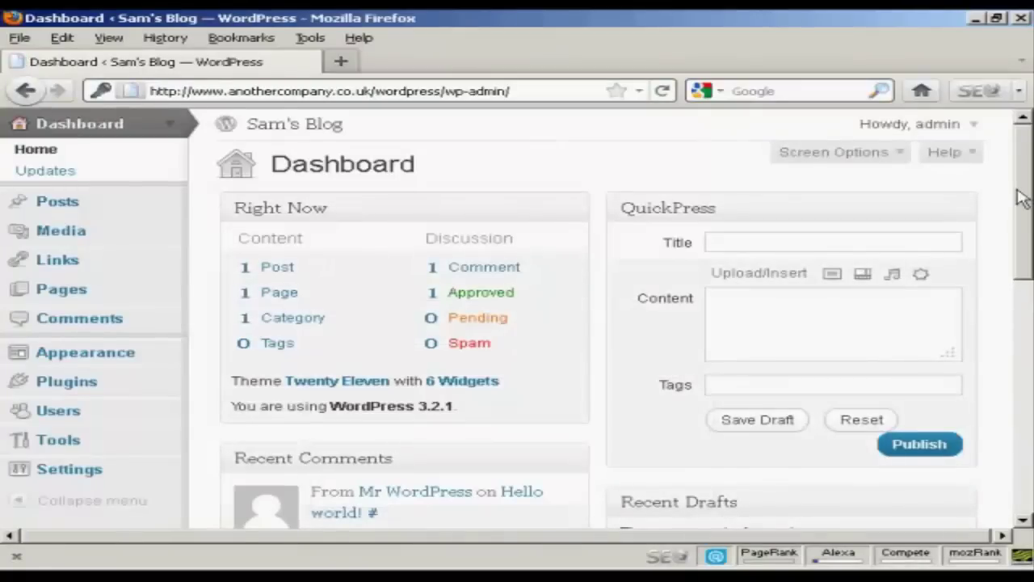
# - Log out via the Howdy, admin menu, then strip wp-login.php?loggedout=true from the URL to load the blog
pyautogui.click(974, 129)
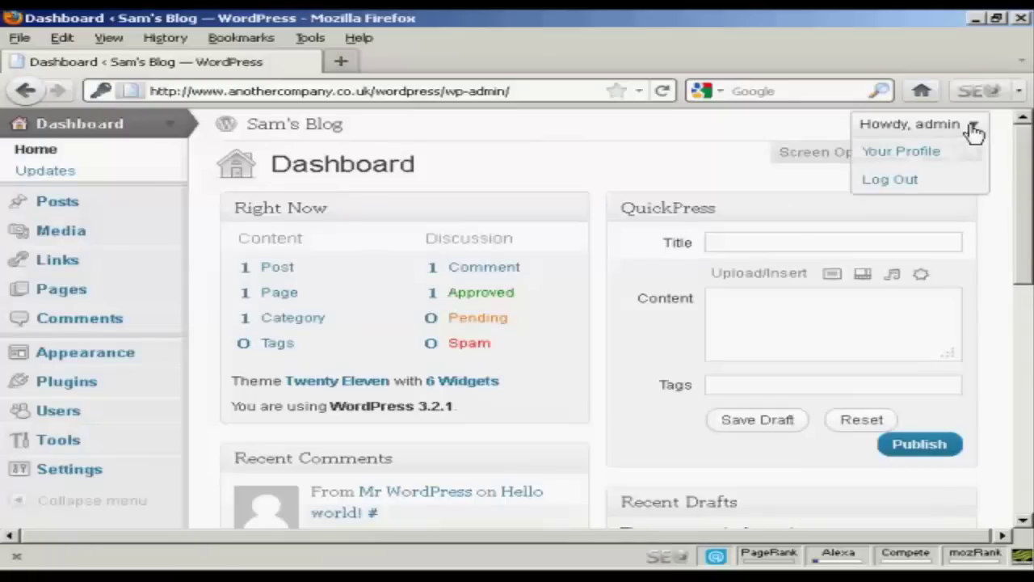
pyautogui.click(903, 183)
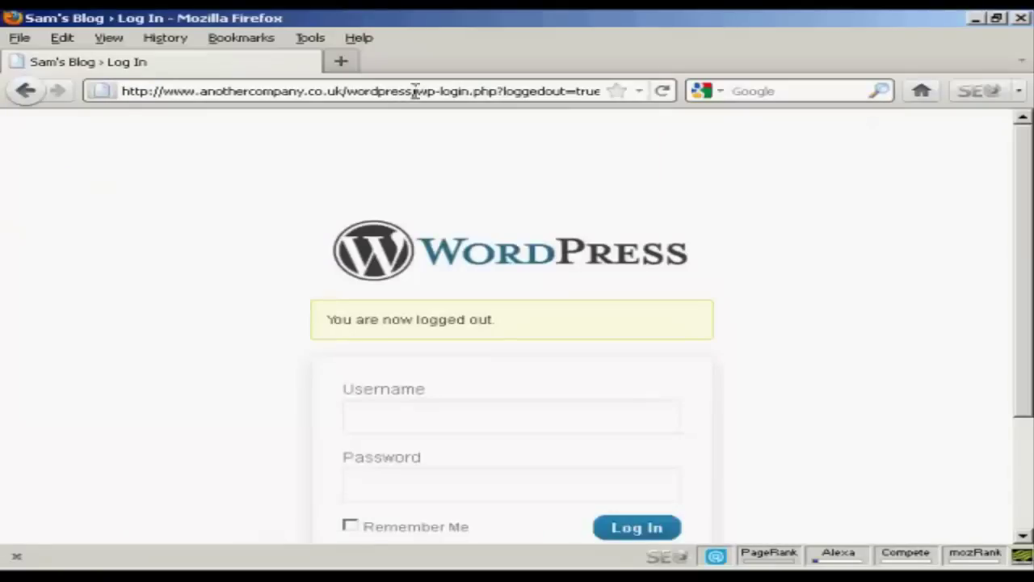
pyautogui.click(415, 90)
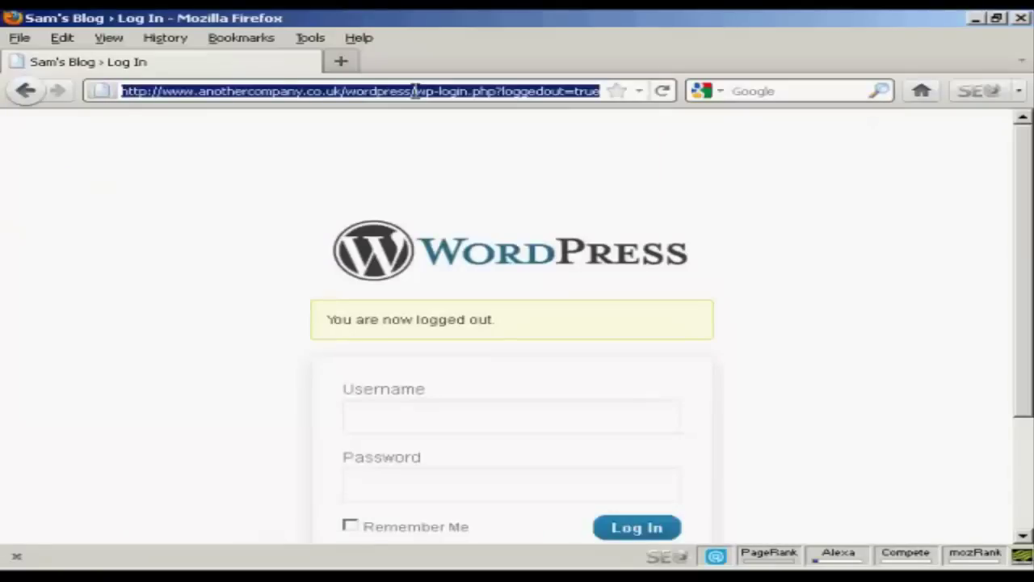
pyautogui.click(415, 91)
pyautogui.moveTo(415, 90); pyautogui.dragTo(637, 94)
pyautogui.press('BackSpace')
pyautogui.press('Return')
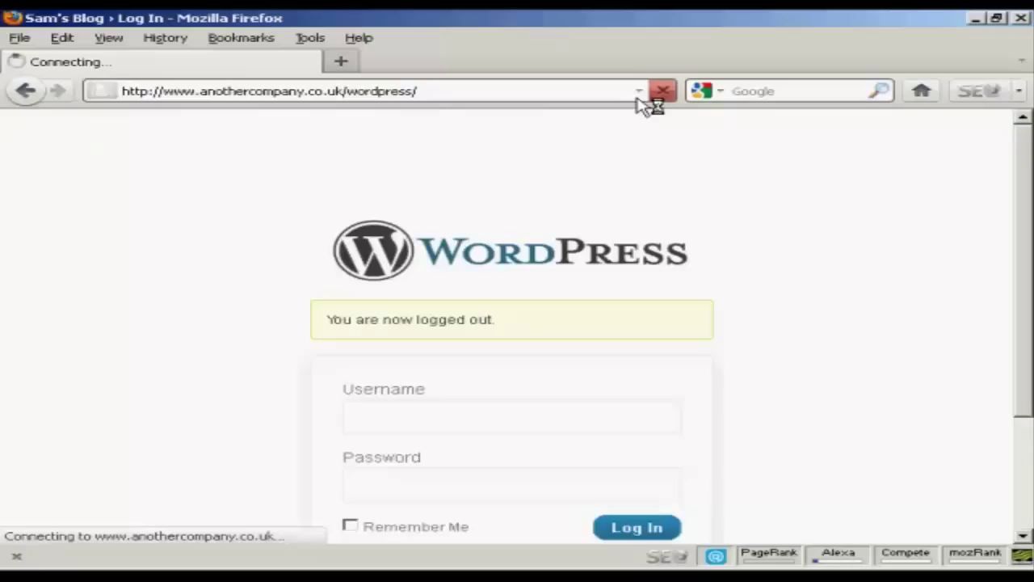